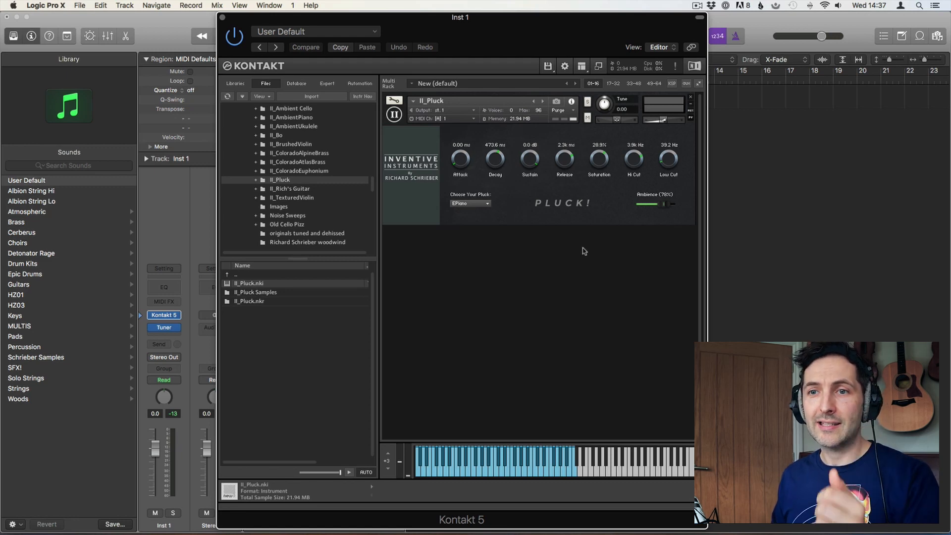
Open the Tuner plug-in on the Inst 1 channel and place the Kontakt window beside it
left_click_drag(435, 20, 674, 20)
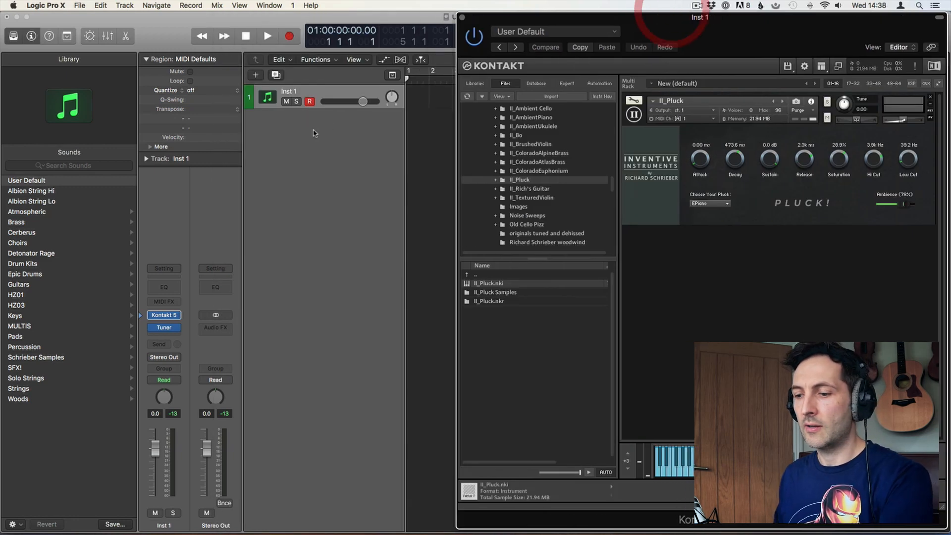
left_click(162, 329)
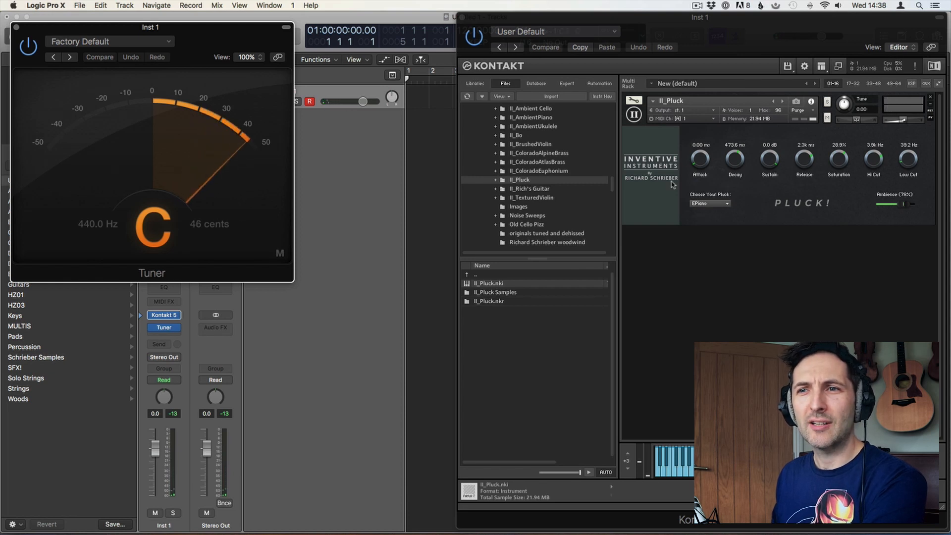
left_click_drag(698, 17, 637, 17)
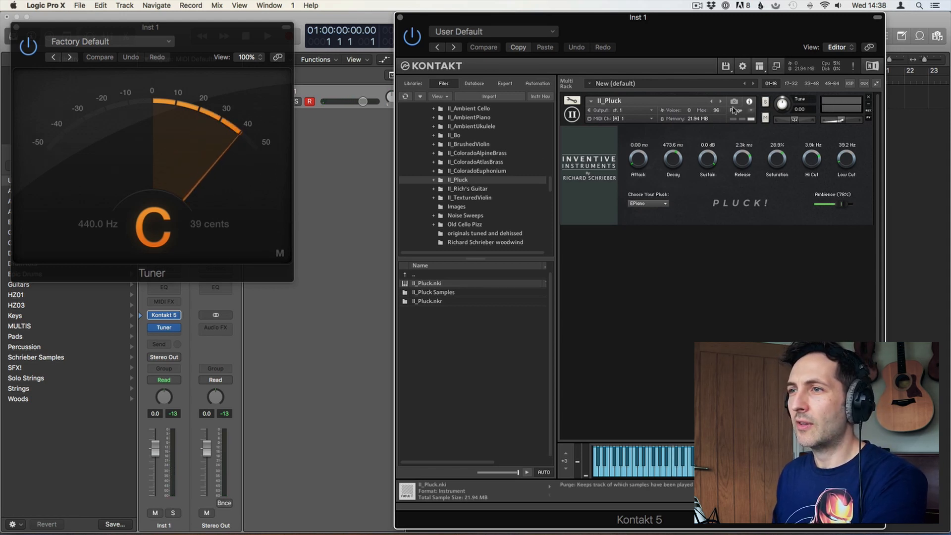
Open the II_Pluck instrument in edit mode and select the EPiano group
left_click(572, 100)
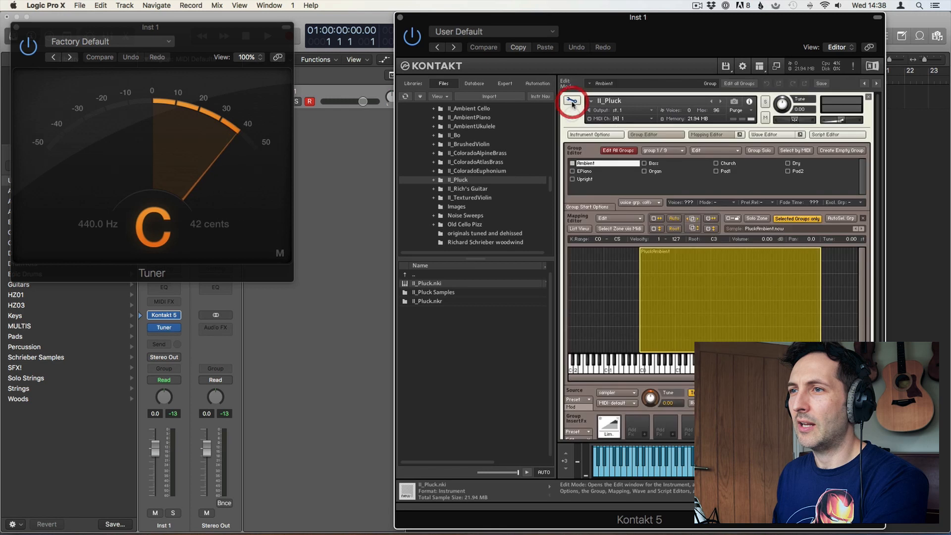
left_click(584, 170)
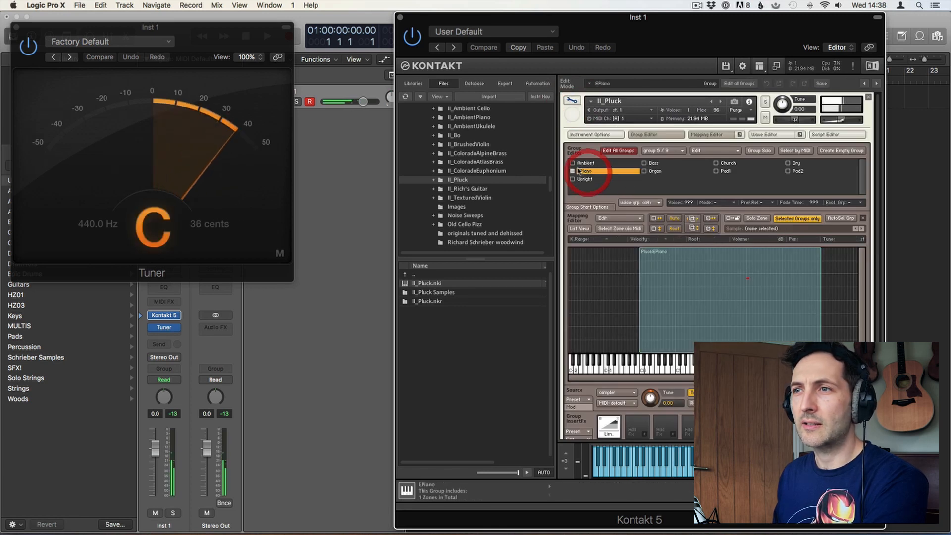
left_click_drag(603, 23, 516, 23)
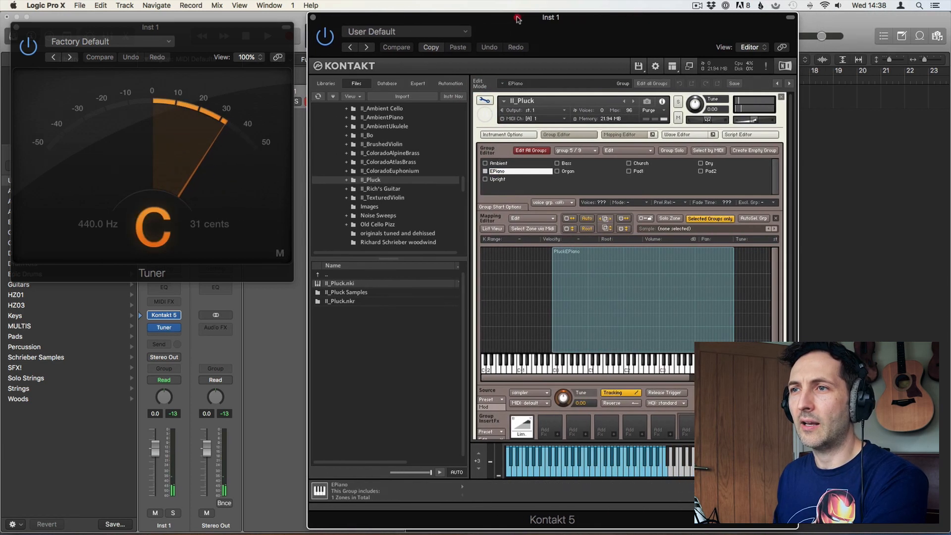
left_click(492, 173)
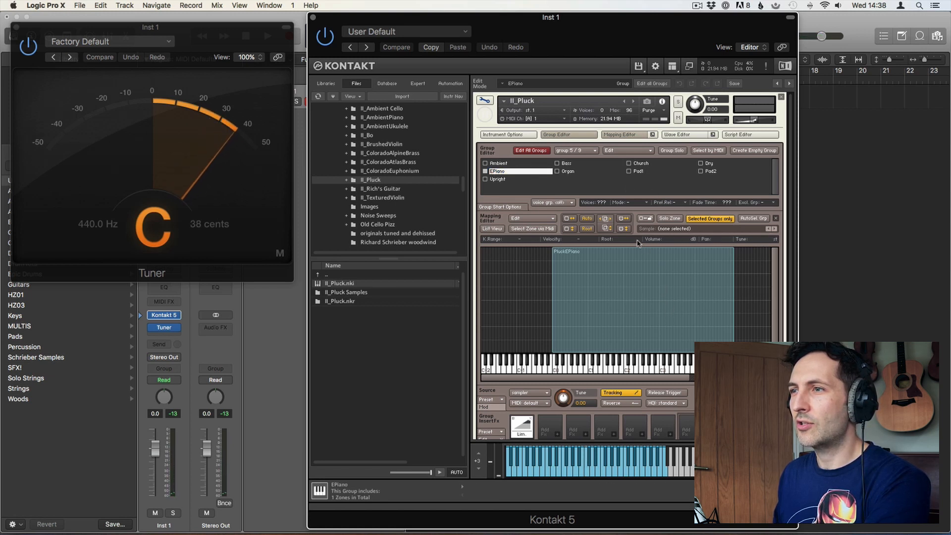
Select the PluckEPiano zone and set its tuning to -0.26 st
scroll(637, 243, "down", 5)
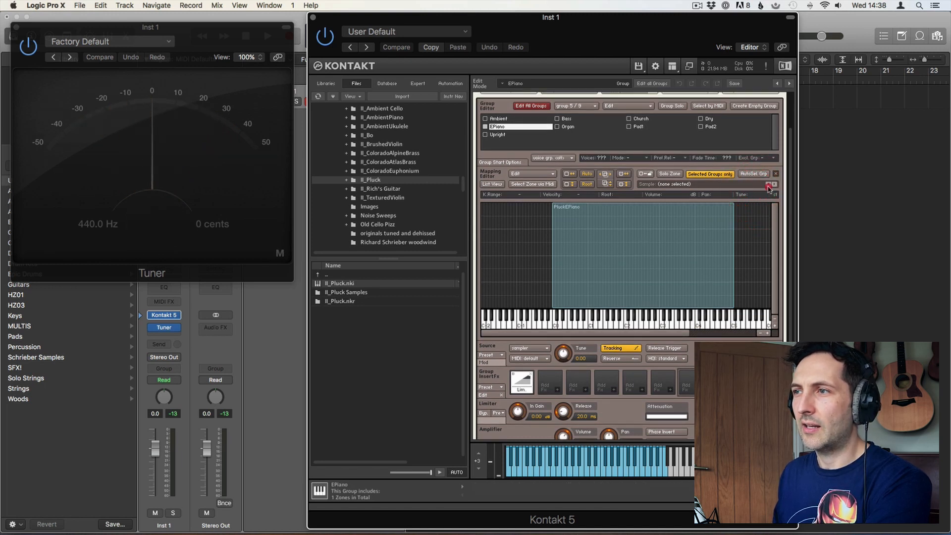
left_click(662, 237)
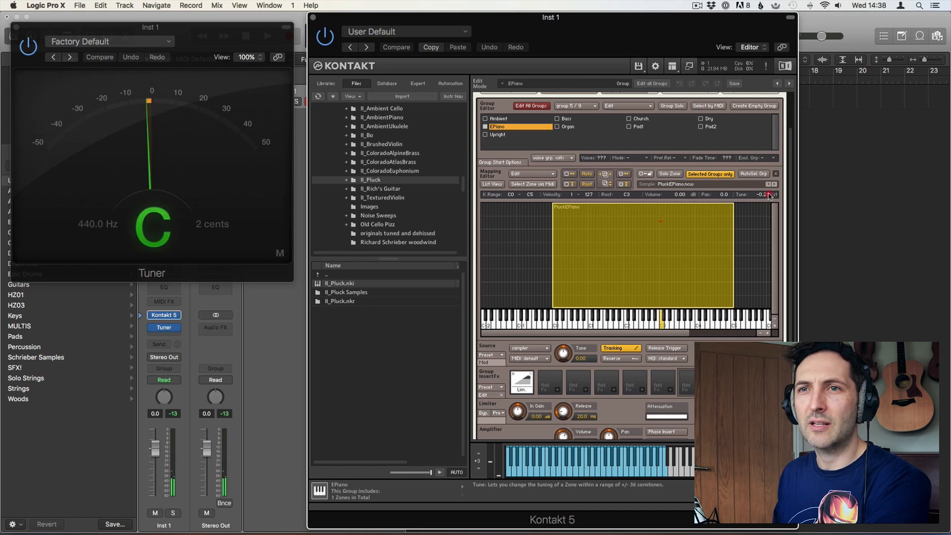
left_click(770, 194)
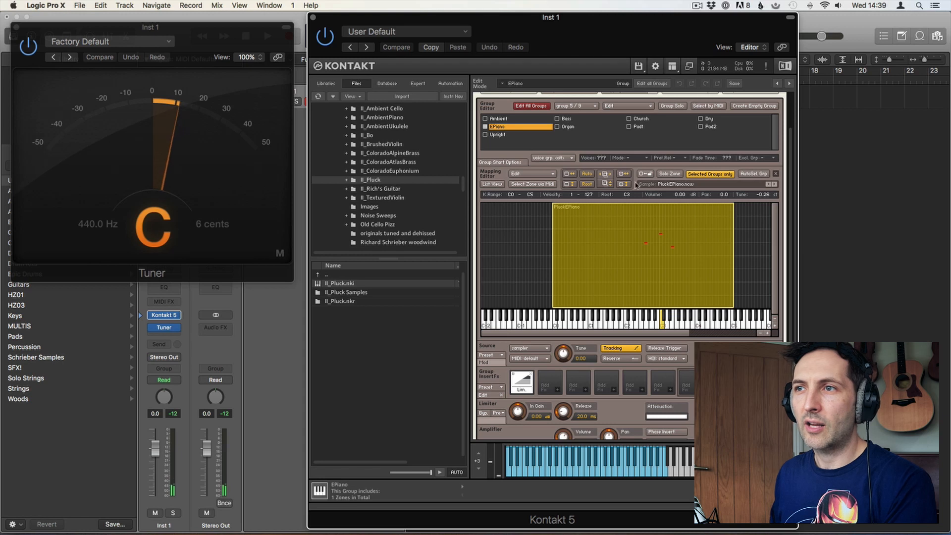
Select the Ambient group and switch the instrument's pluck sound to Ambient
left_click(498, 118)
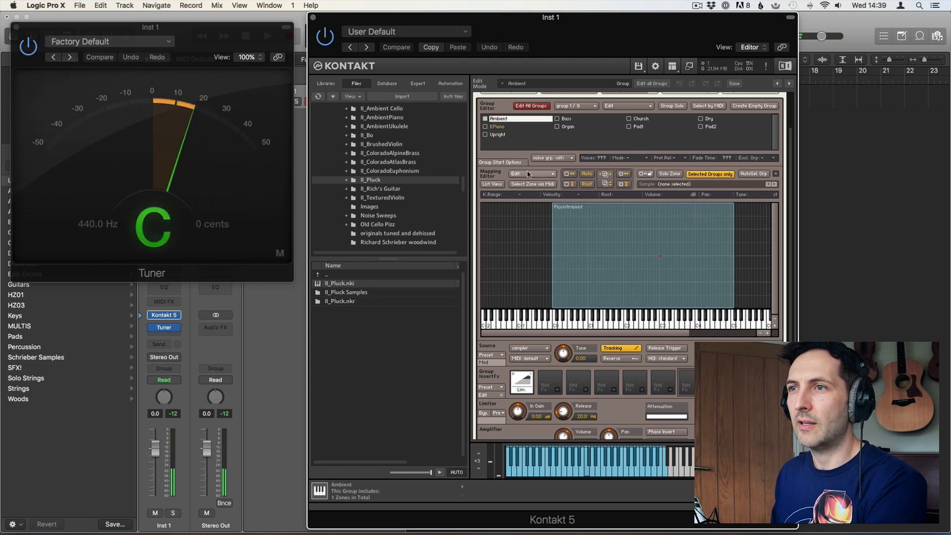
scroll(529, 174, "up", 3)
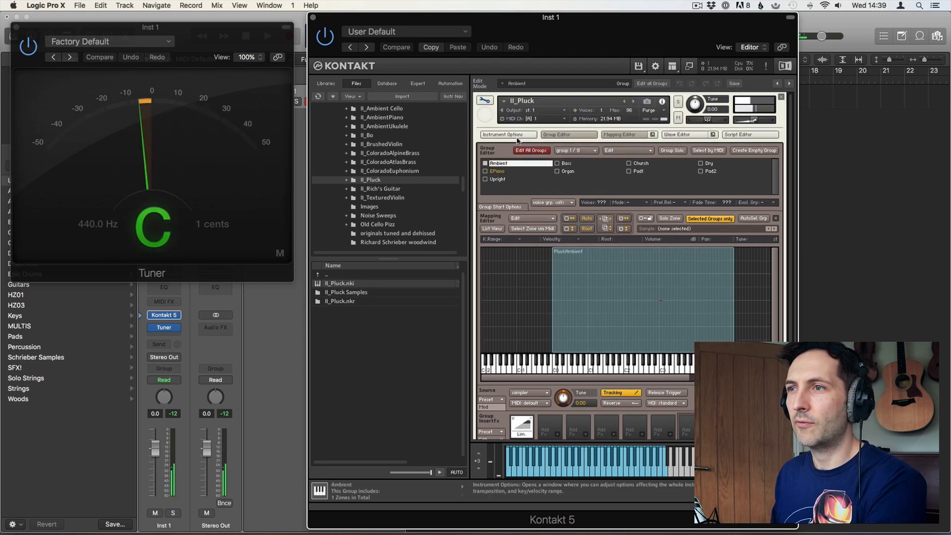
left_click(485, 101)
left_click(574, 203)
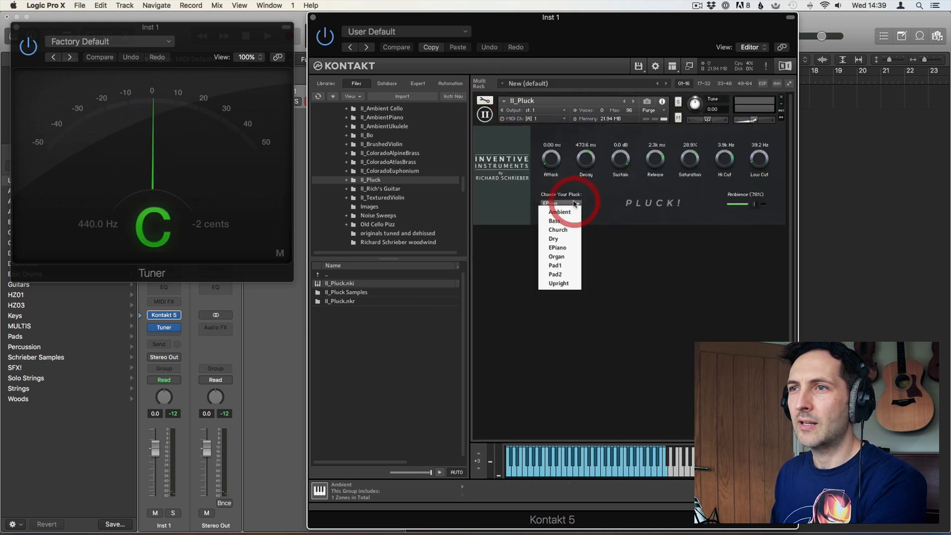
left_click(570, 213)
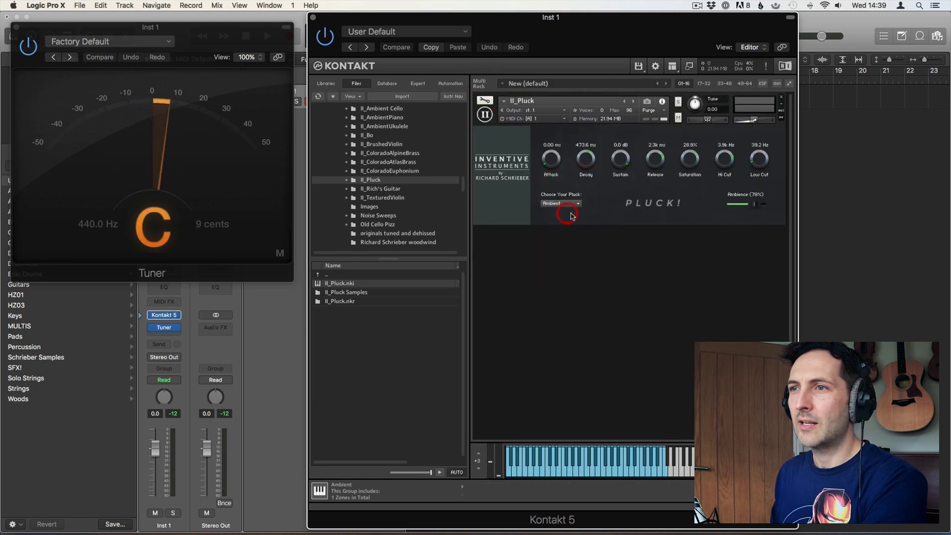
Return to edit mode and set the PluckAmbient zone's tuning to -0.20 st
left_click(485, 101)
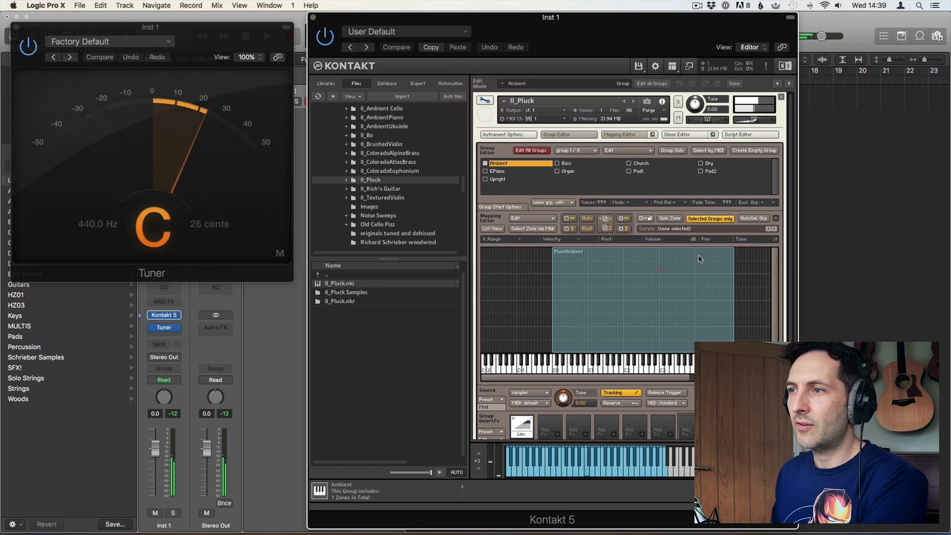
left_click(652, 294)
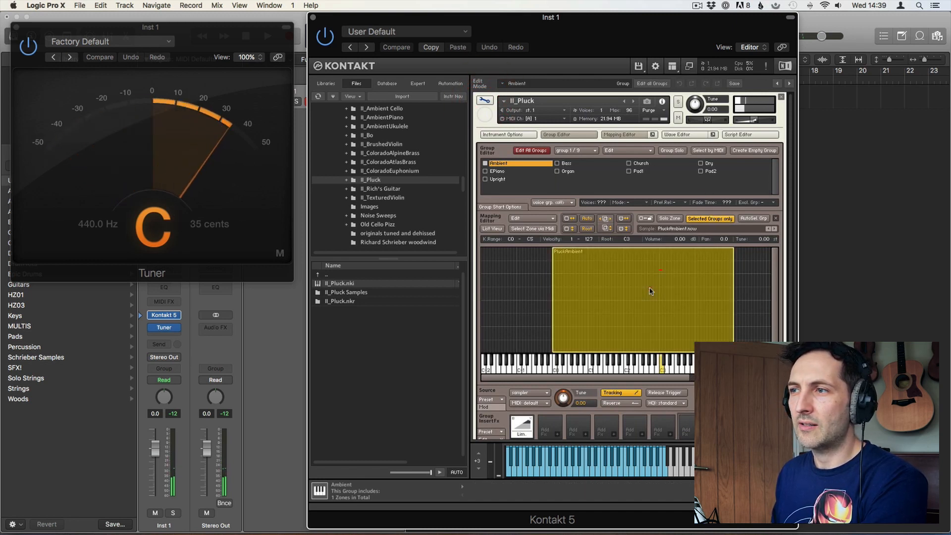
left_click_drag(769, 243, 768, 252)
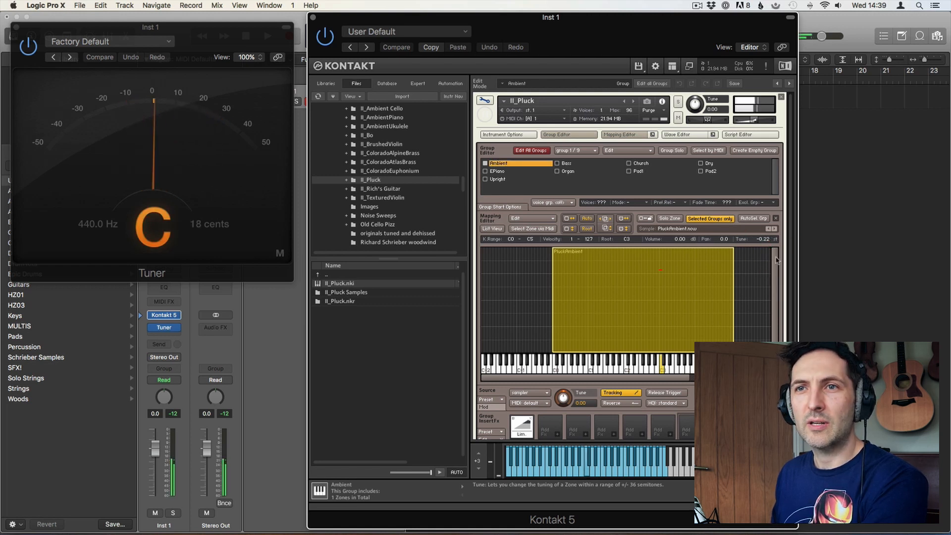
left_click_drag(770, 240, 770, 239)
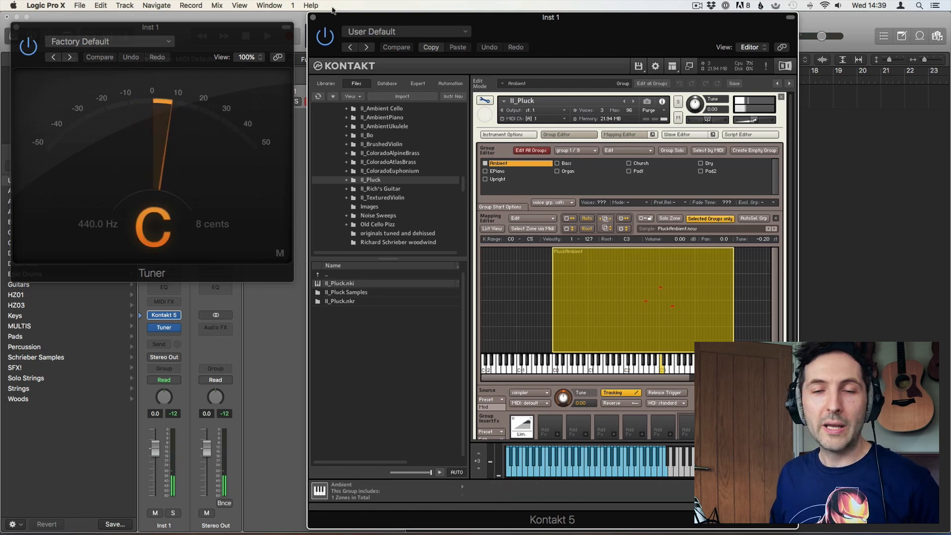
Select the Bass group with its PluckBass zone and switch the instrument's pluck sound to Bass
left_click_drag(334, 16, 396, 17)
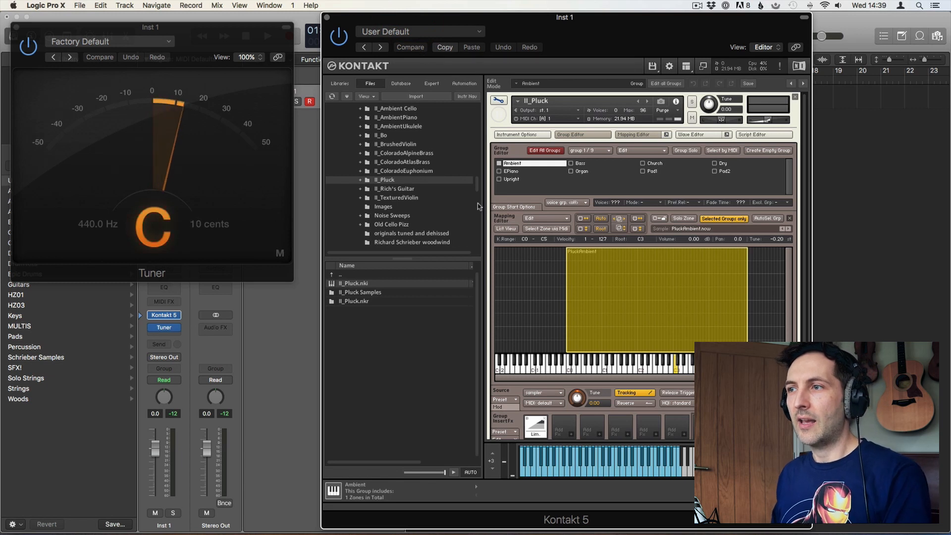
left_click(586, 164)
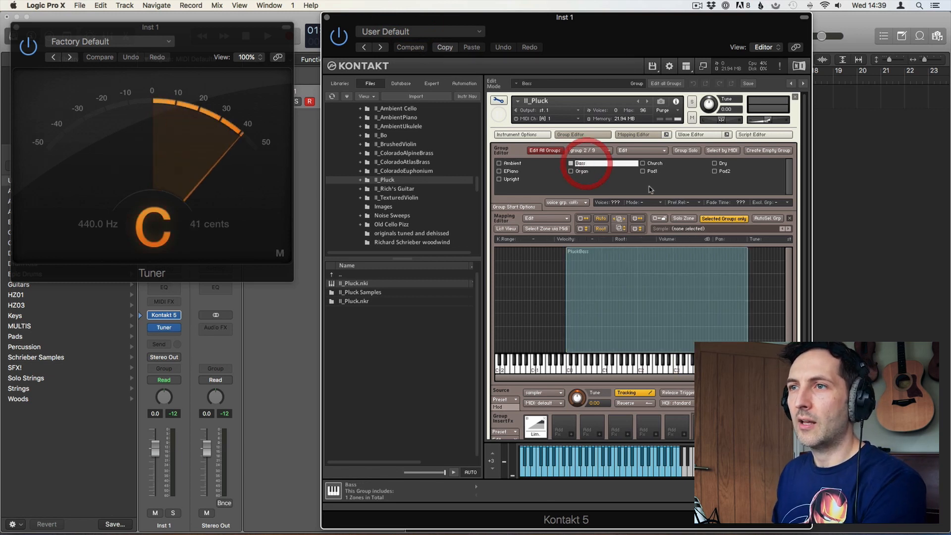
left_click(691, 287)
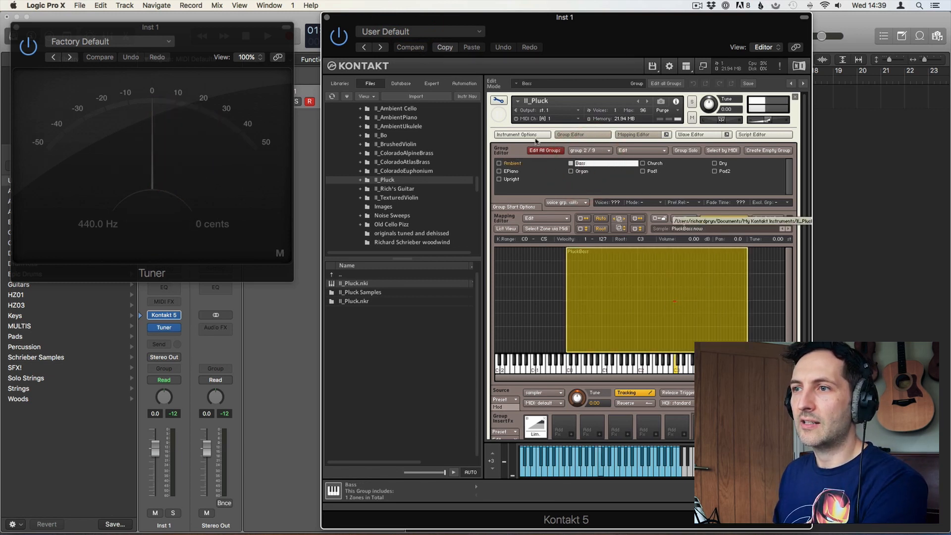
left_click(498, 101)
left_click(574, 203)
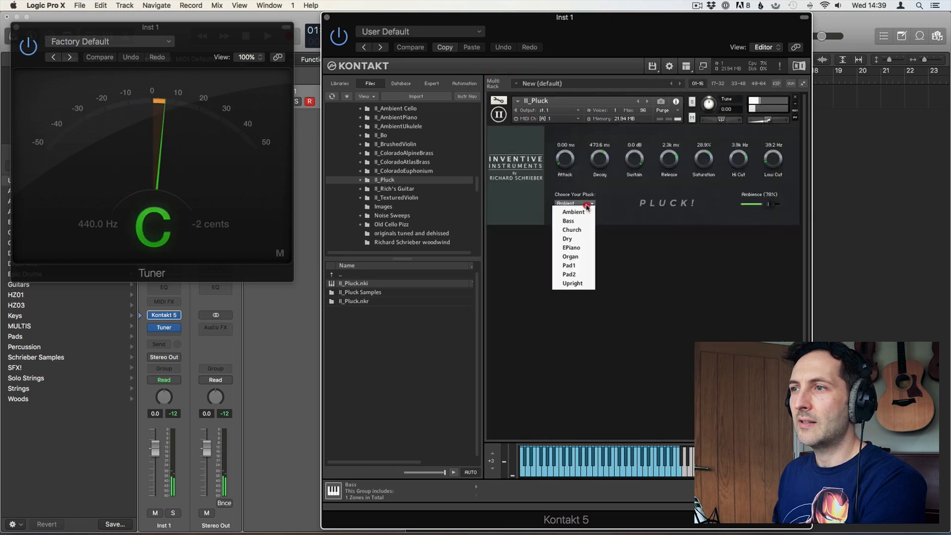
left_click(575, 212)
Reopen edit mode and set the PluckBass zone's tuning to -0.37 st
left_click(498, 100)
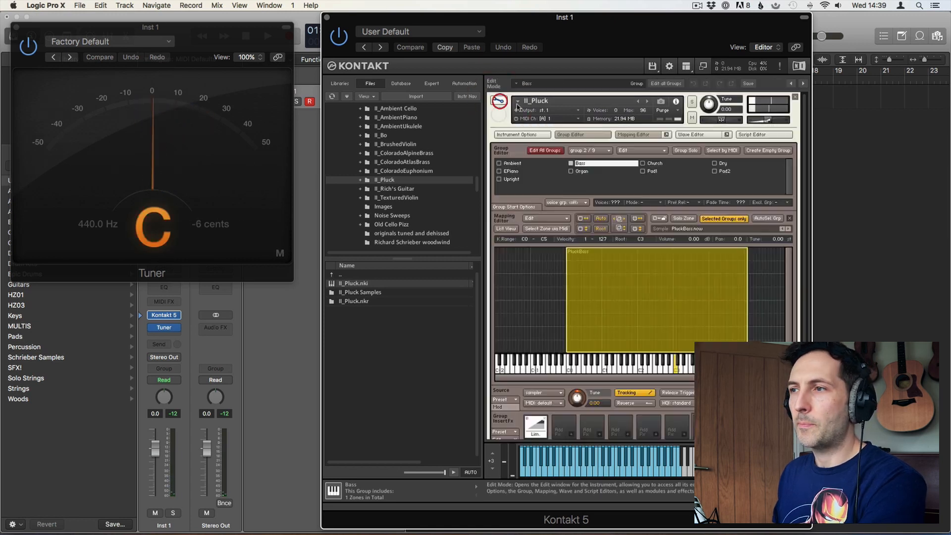
left_click(722, 287)
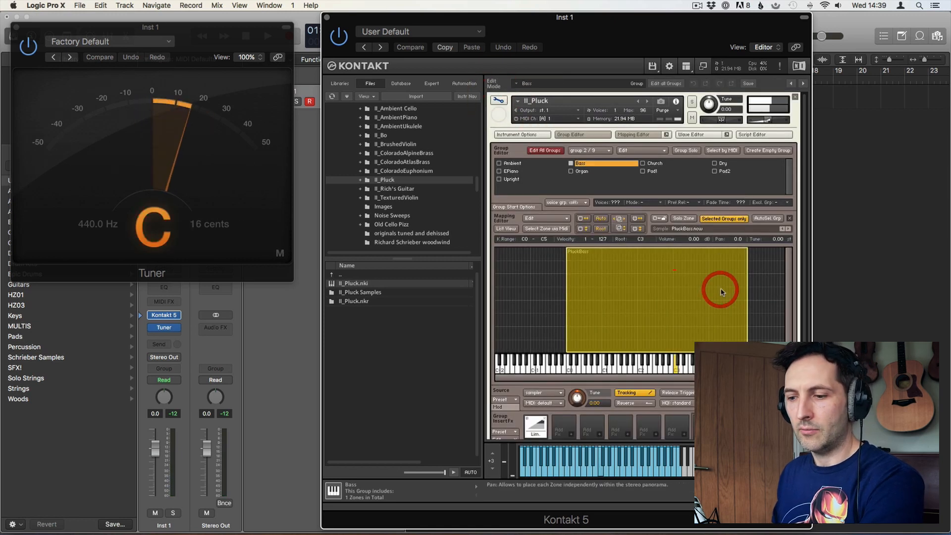
left_click(782, 241)
left_click_drag(783, 260, 782, 257)
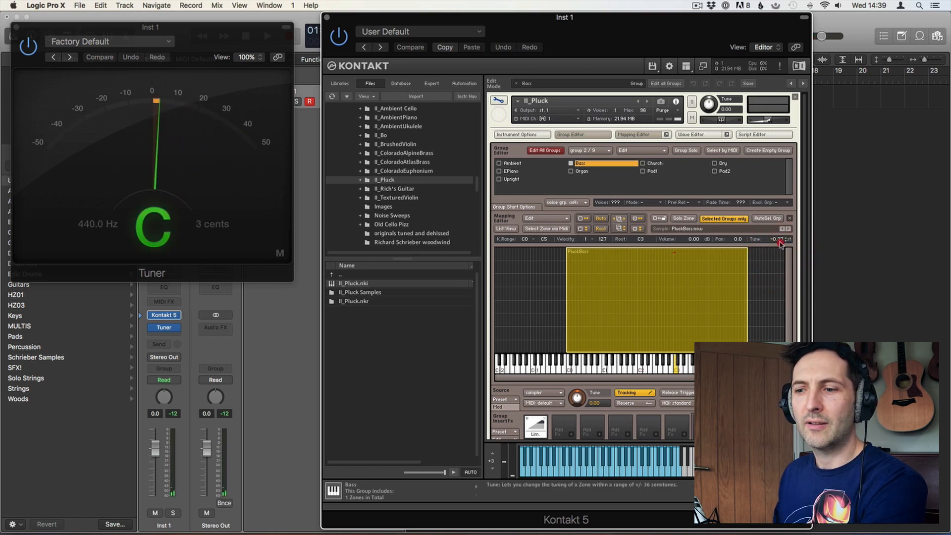
left_click_drag(781, 243, 781, 245)
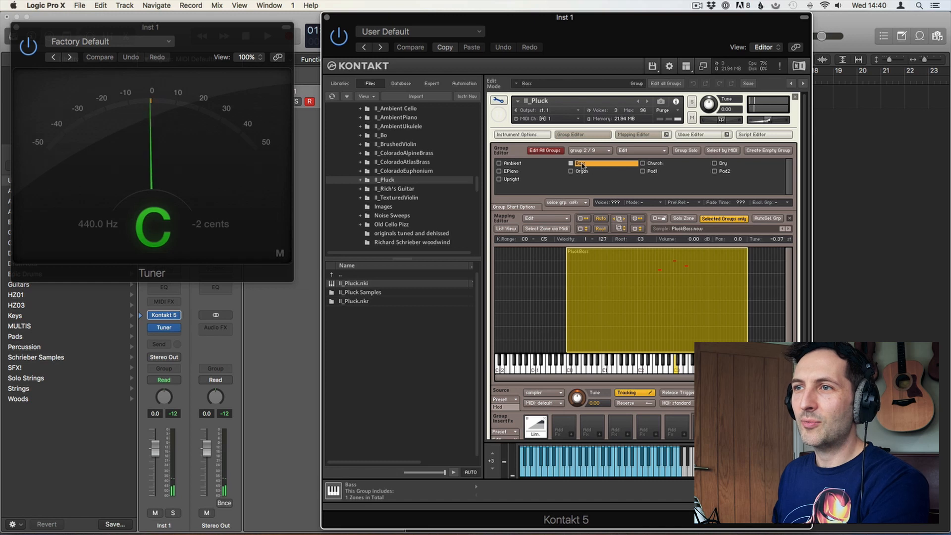
Select the Church group, switch the pluck sound to Church, and set the PluckChurch zone's tuning to -0.33 st
left_click(648, 163)
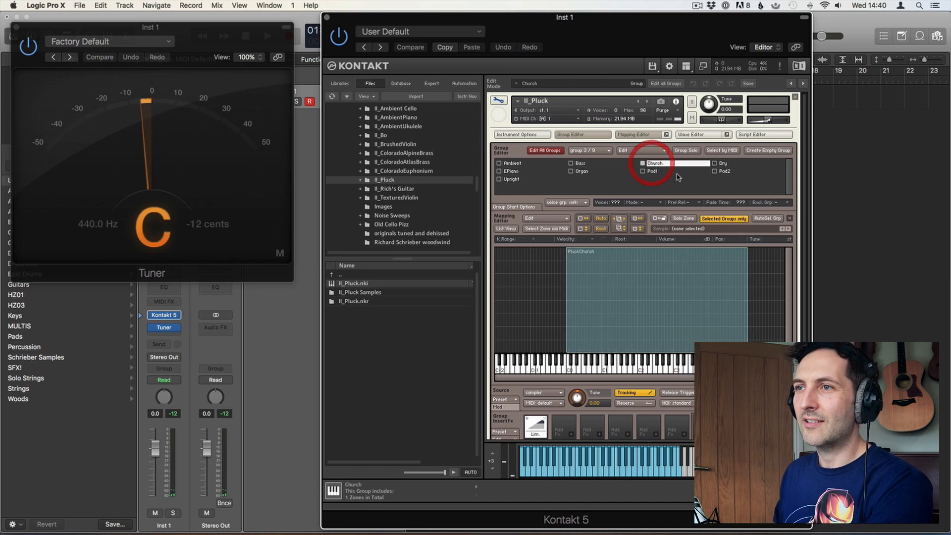
left_click(519, 136)
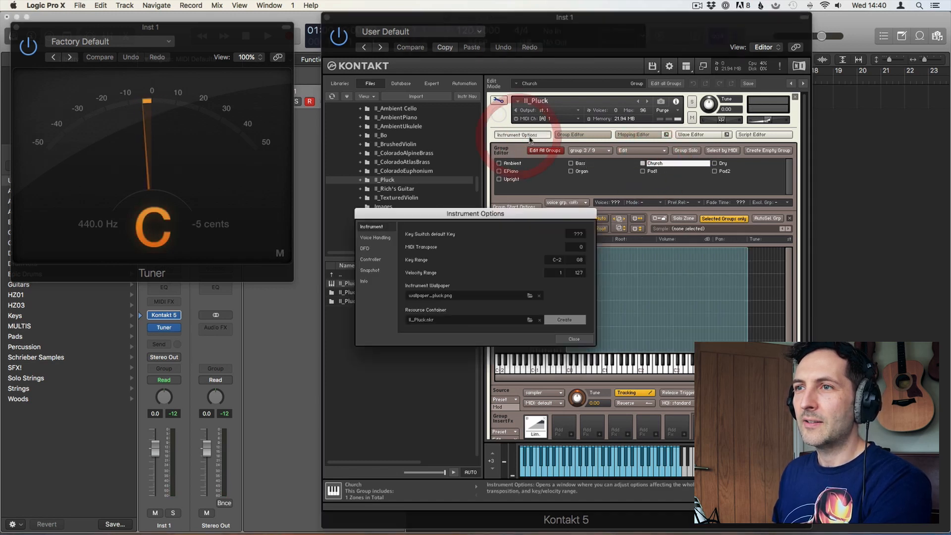
left_click(574, 336)
left_click(499, 100)
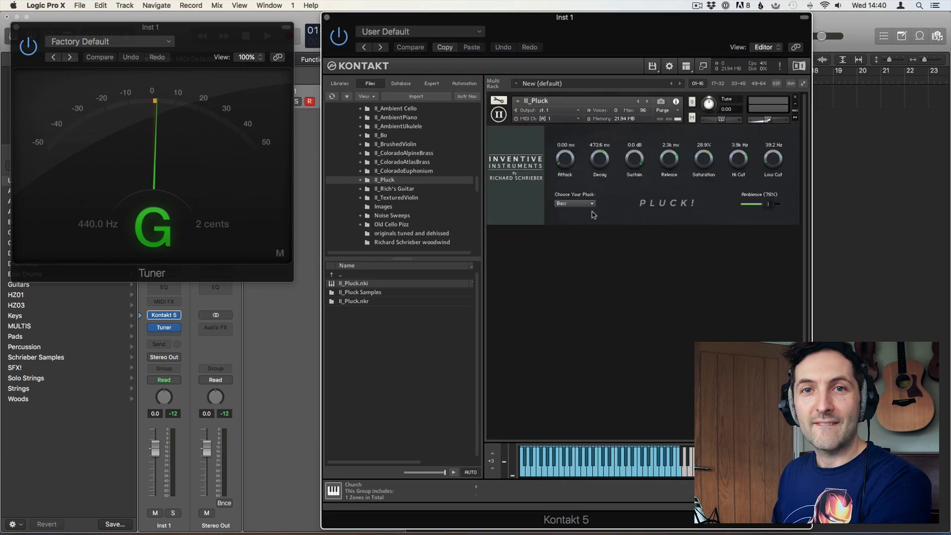
left_click(577, 203)
left_click(578, 230)
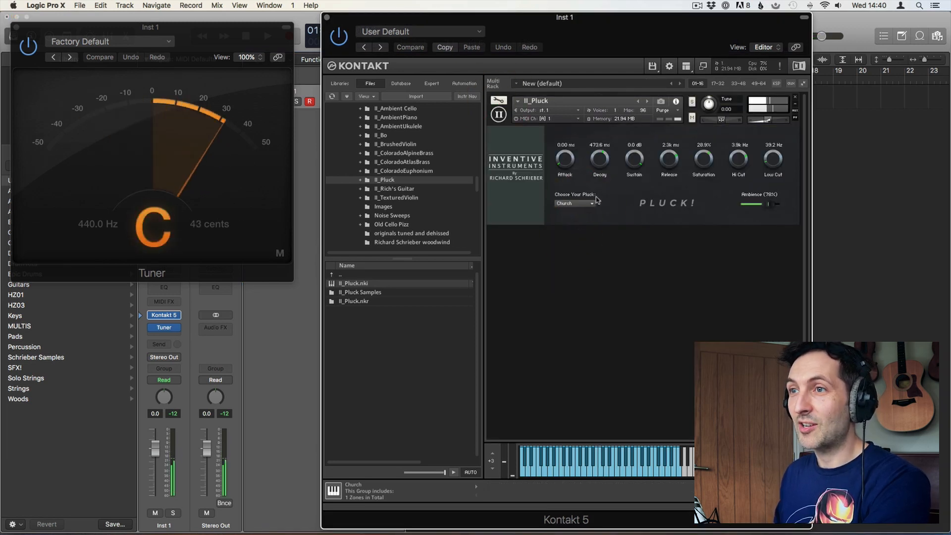
left_click(499, 100)
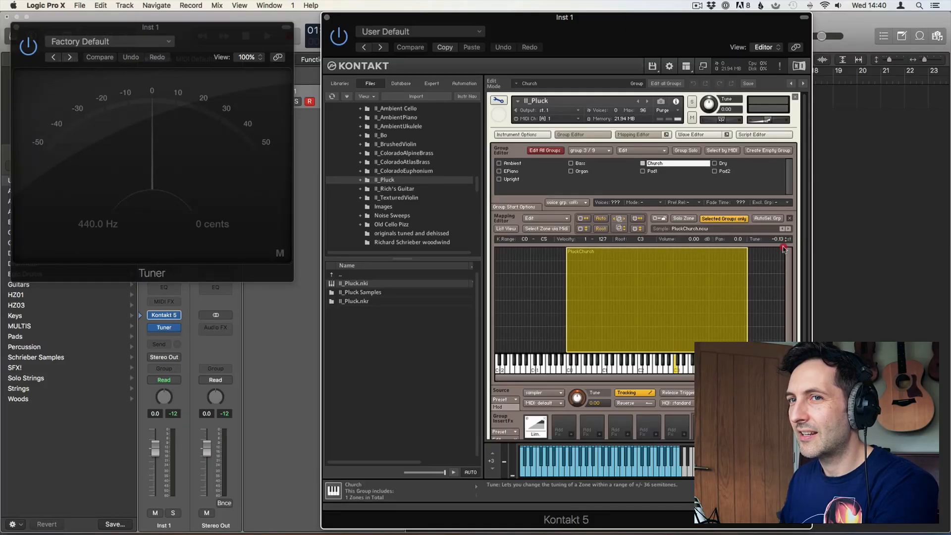
left_click(784, 257)
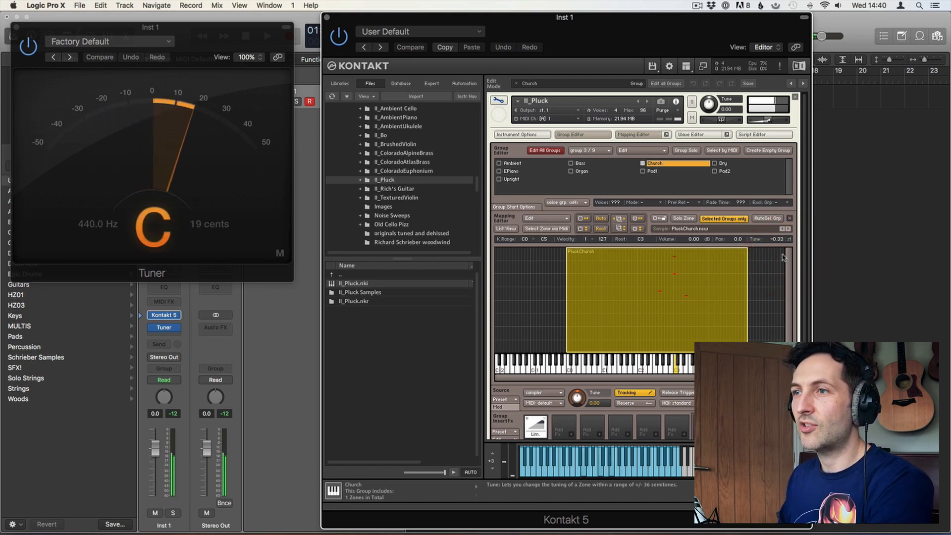
Select the Dry group and switch the instrument's pluck sound to Dry
left_click(721, 163)
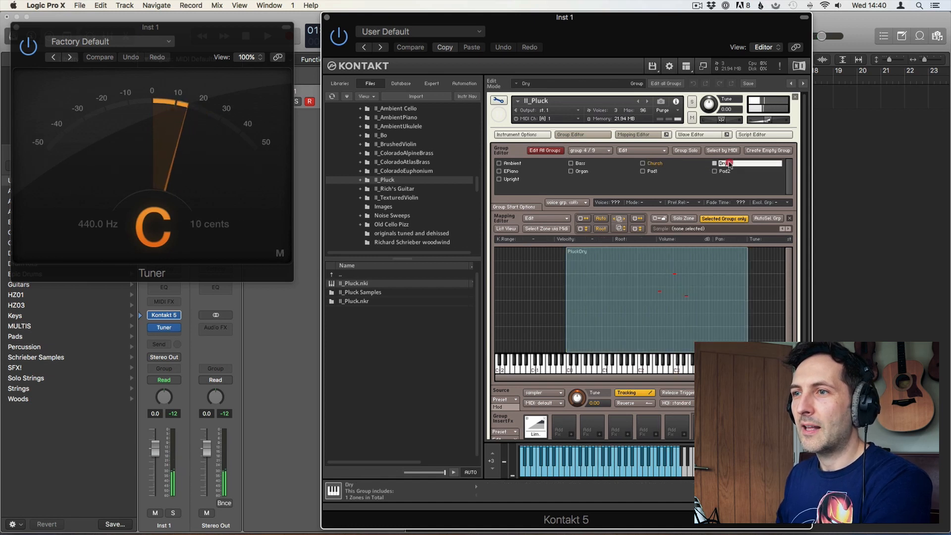
left_click(499, 101)
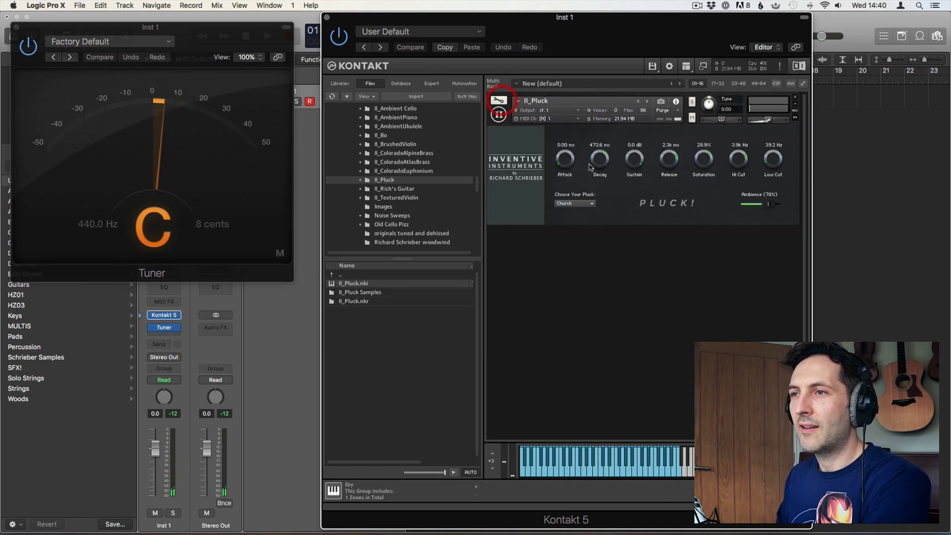
left_click(574, 203)
left_click(582, 239)
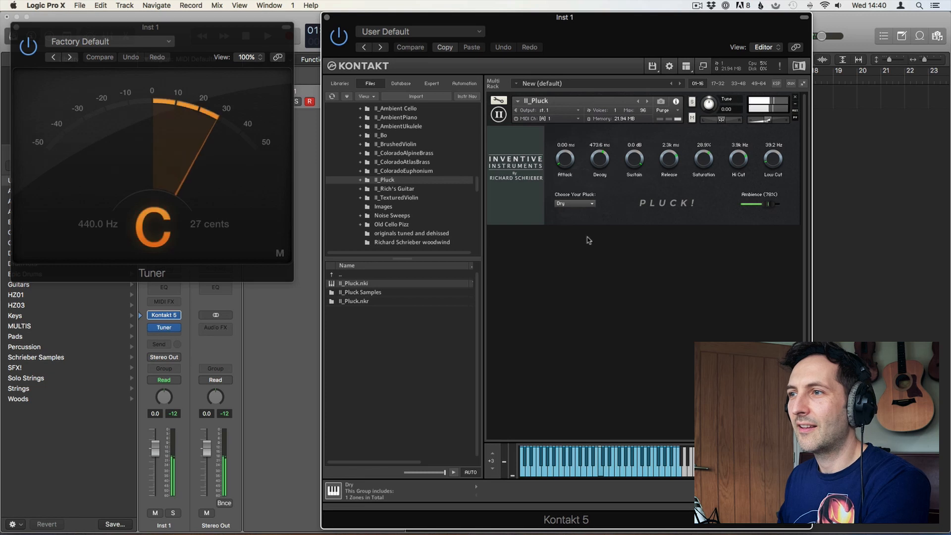
Reopen edit mode and set the PluckDry zone's tuning to -0.37 st
left_click(498, 101)
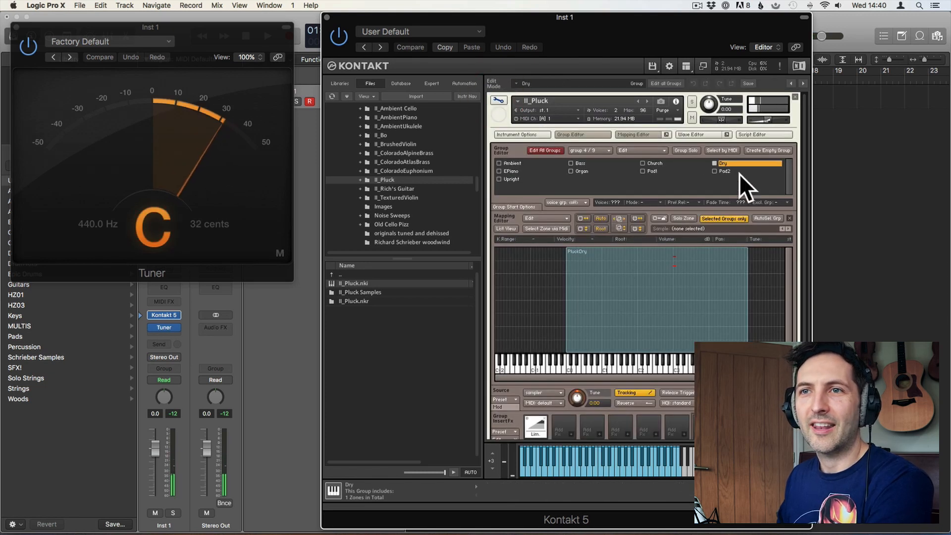
left_click(718, 272)
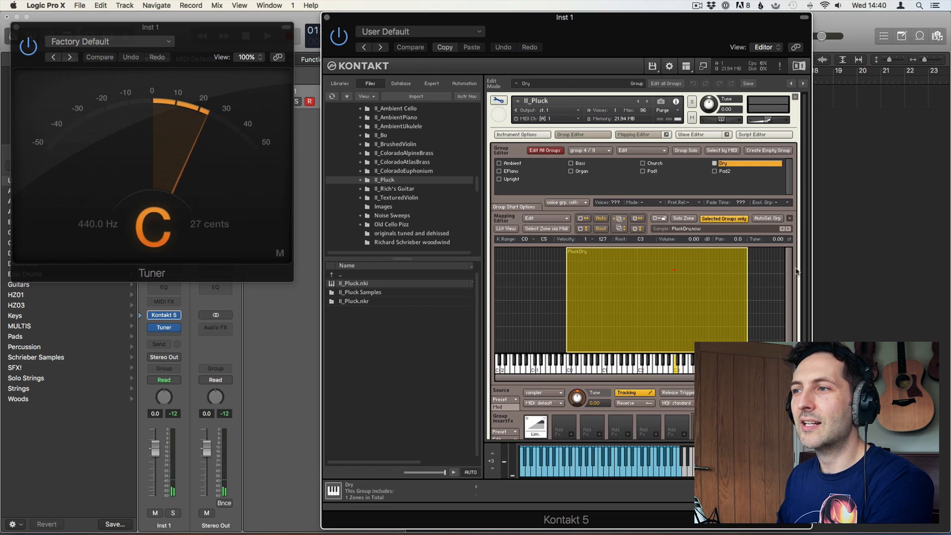
left_click_drag(781, 245, 782, 255)
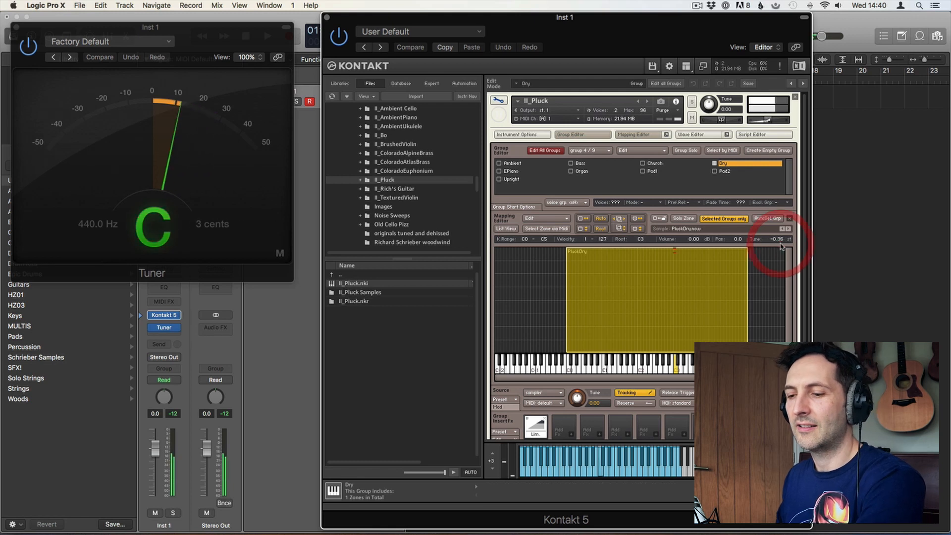
left_click_drag(782, 239, 783, 244)
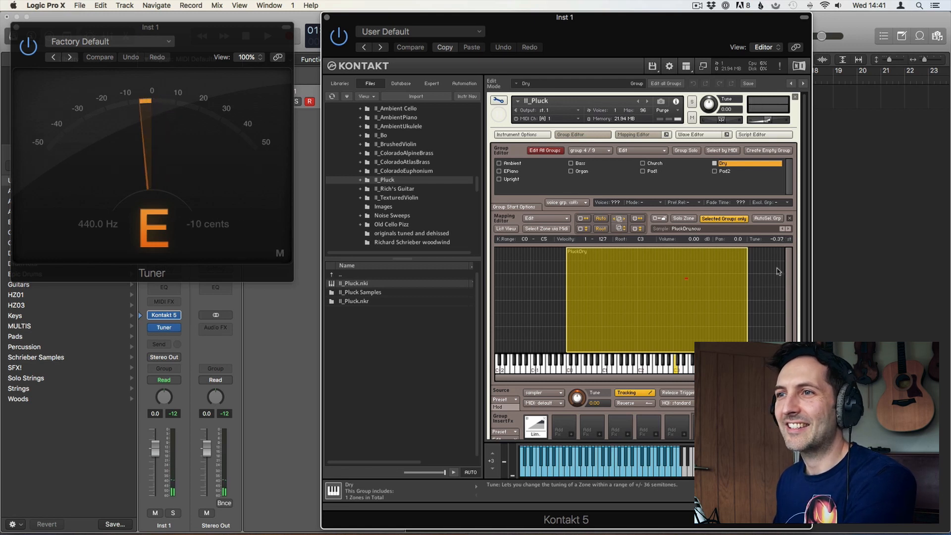
Select the EPiano group and switch the instrument's pluck sound to EPiano
left_click(525, 171)
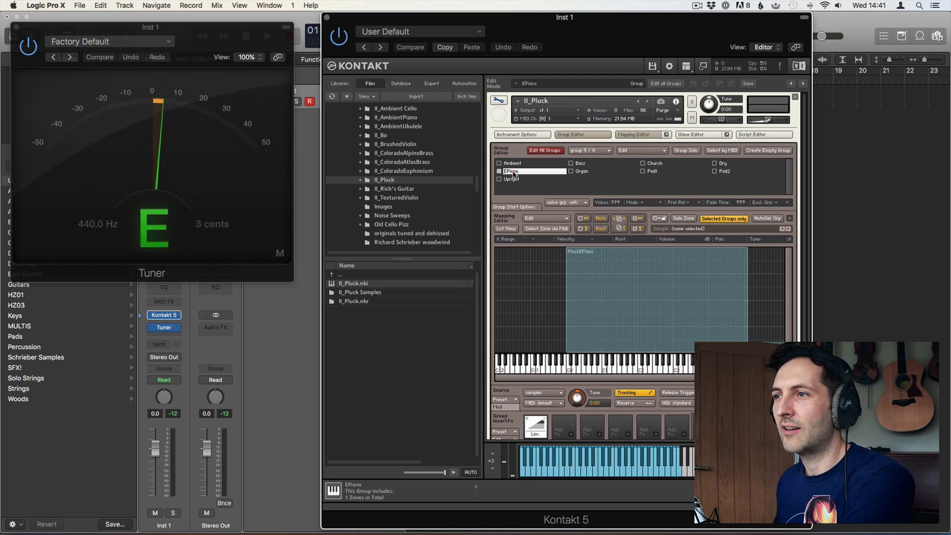
left_click(500, 101)
left_click(500, 101)
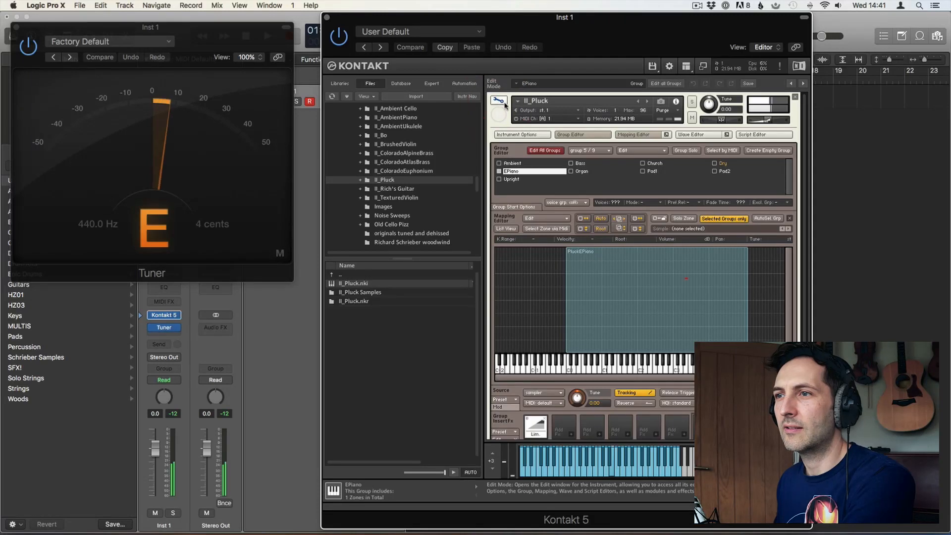
left_click(499, 101)
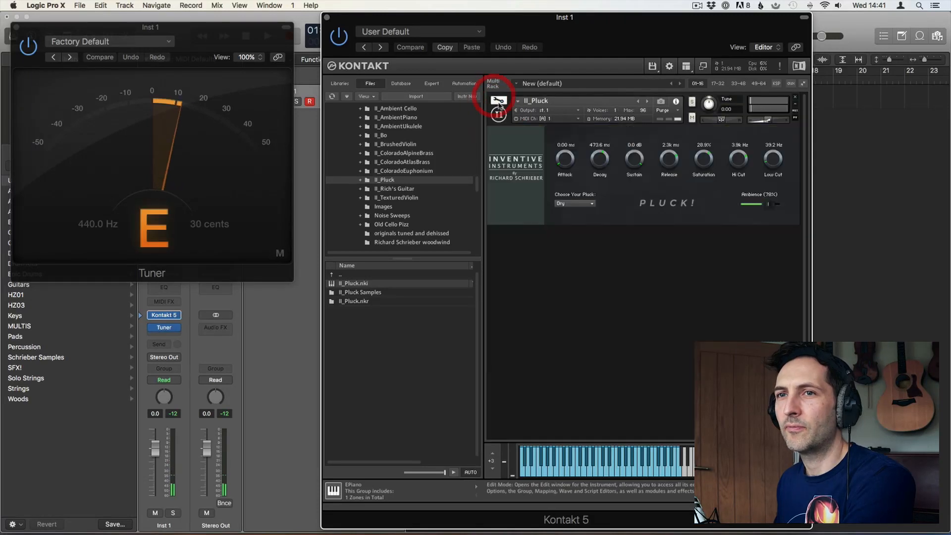
left_click(570, 203)
left_click(583, 247)
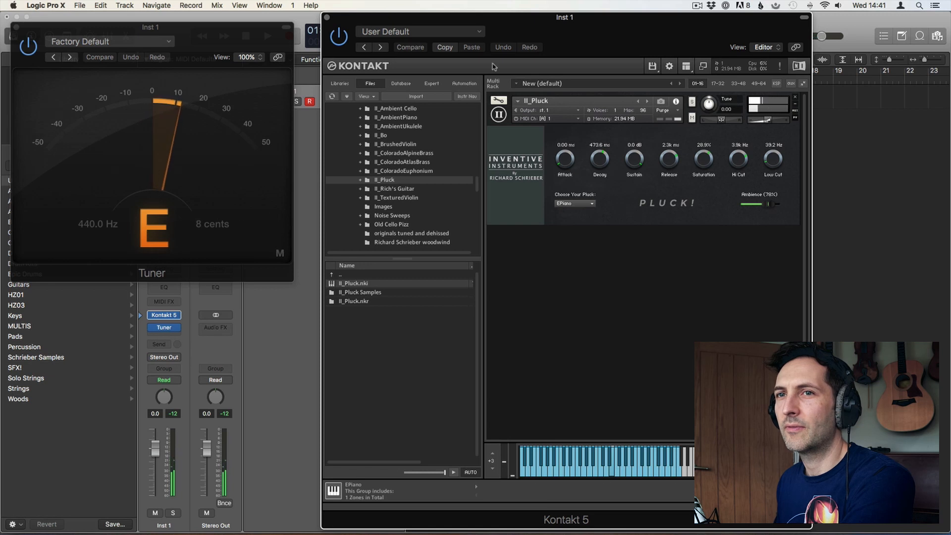
Reopen edit mode and set the PluckEPiano zone's tuning to -0.28 st
left_click(497, 101)
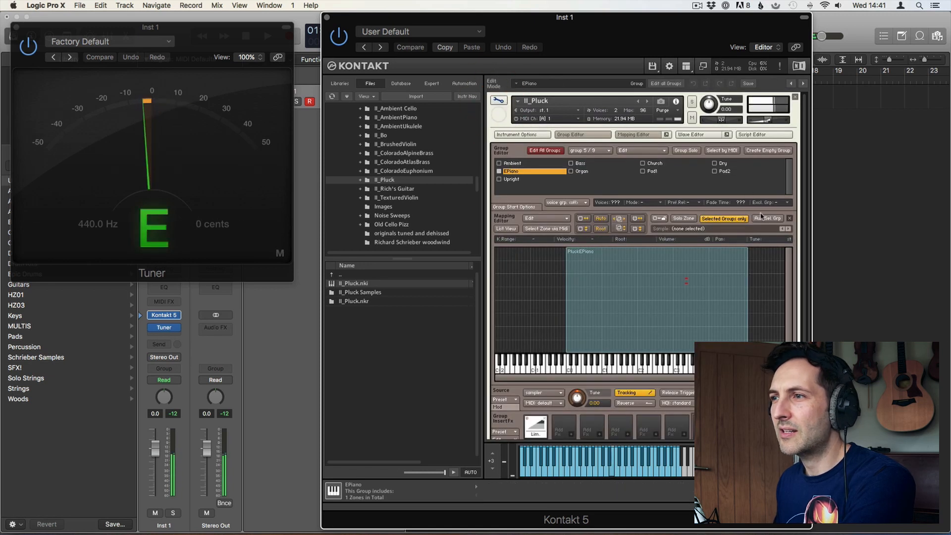
left_click(726, 270)
left_click(782, 241)
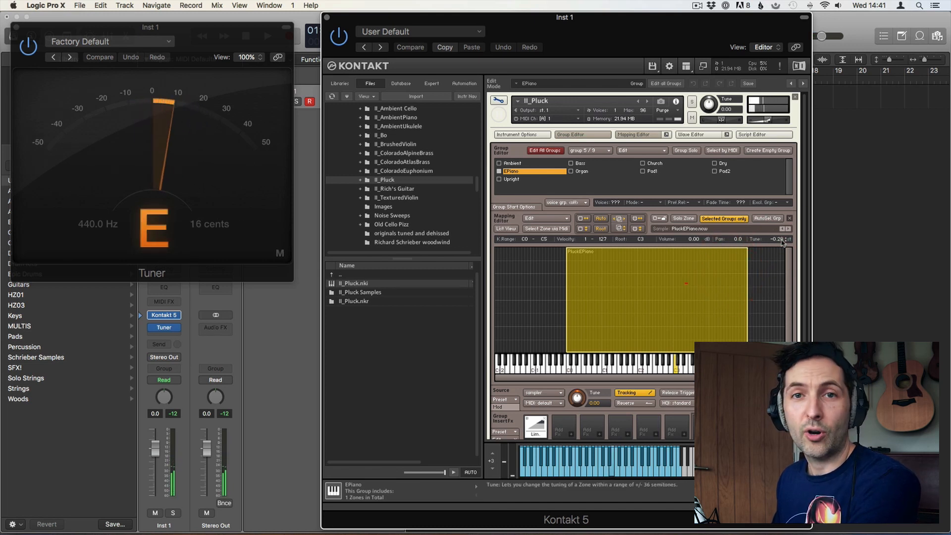
Select the Organ group and switch the instrument's pluck sound to Organ
left_click(583, 171)
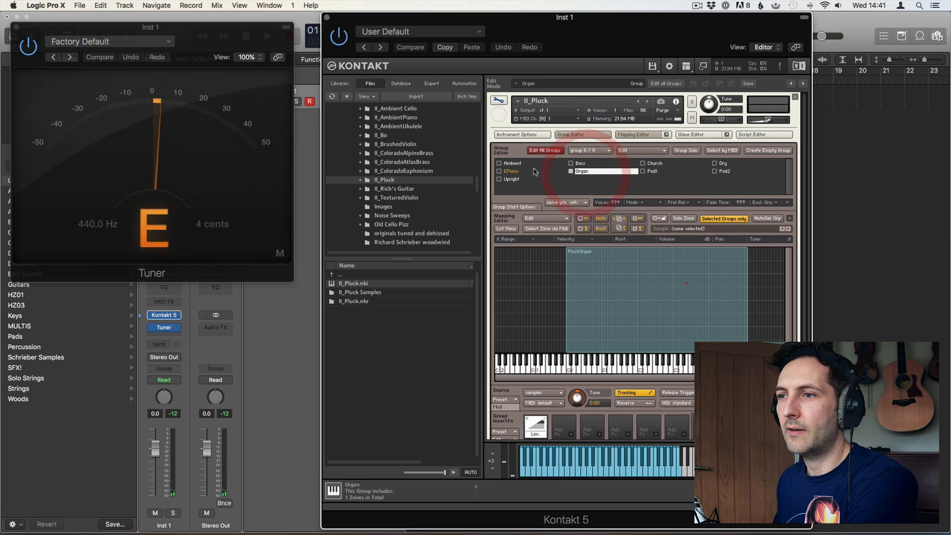
left_click(520, 134)
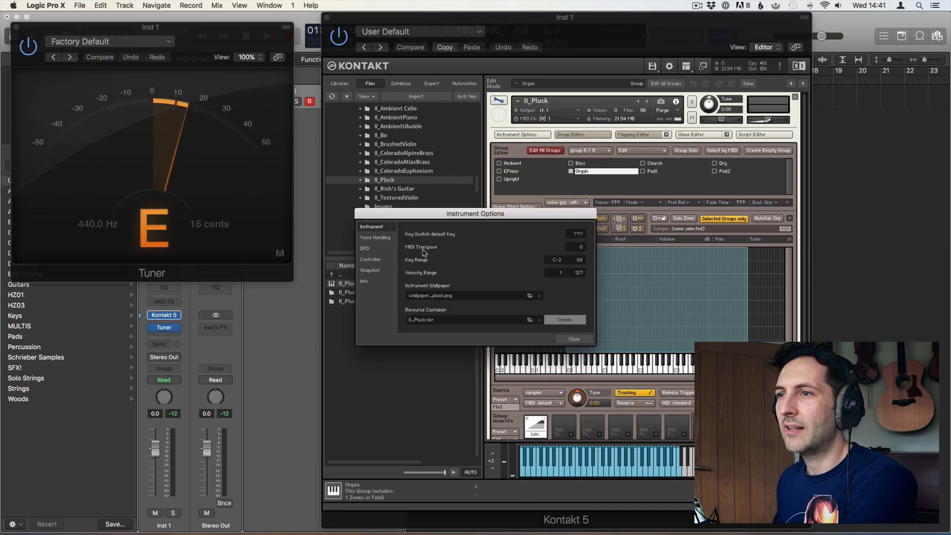
left_click(575, 338)
left_click(499, 100)
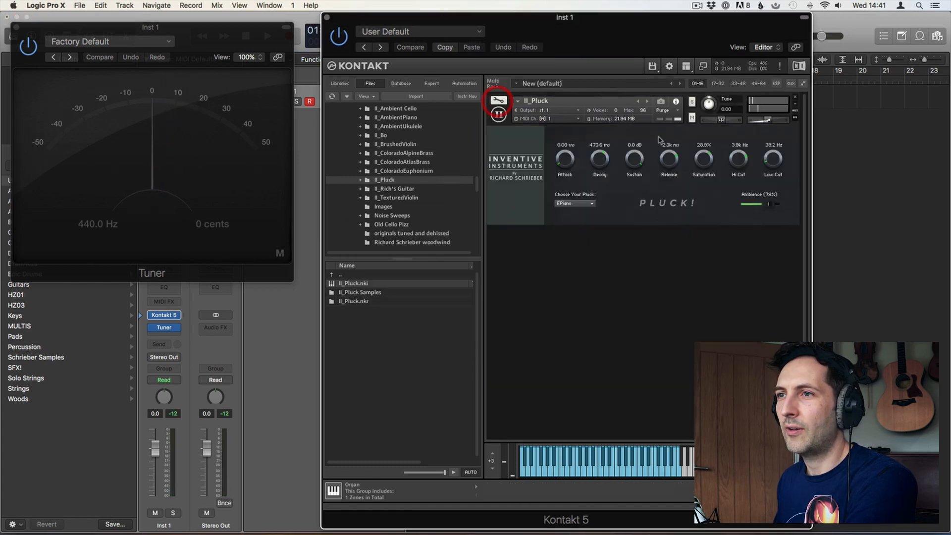
left_click(572, 203)
left_click(576, 256)
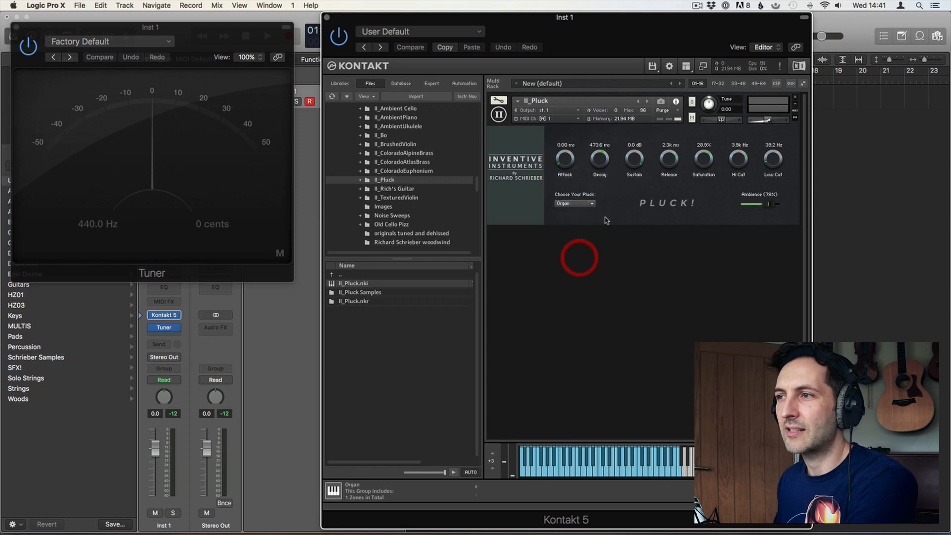
Reopen edit mode and adjust the PluckOrgan zone's tuning to -0.41 st
left_click(501, 101)
left_click(675, 292)
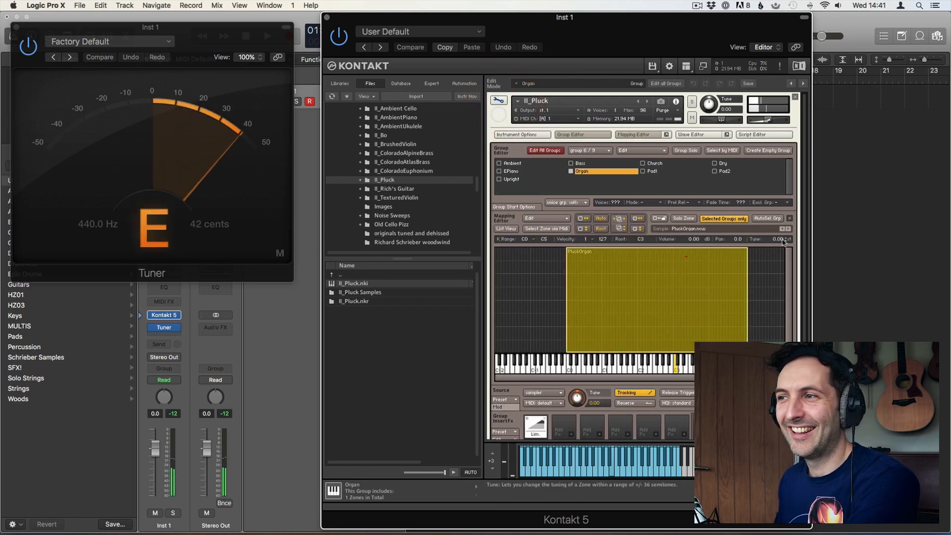
left_click_drag(786, 242, 782, 260)
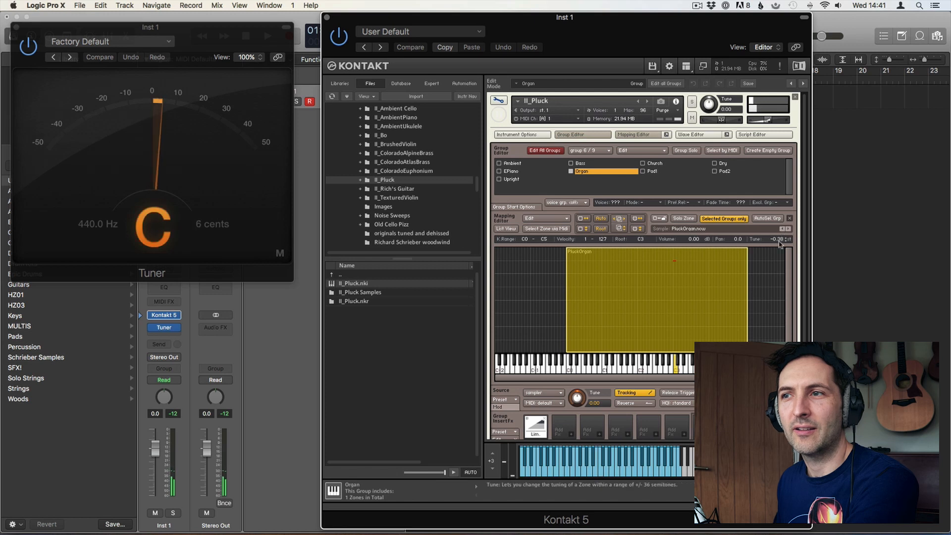
left_click_drag(780, 244, 781, 245)
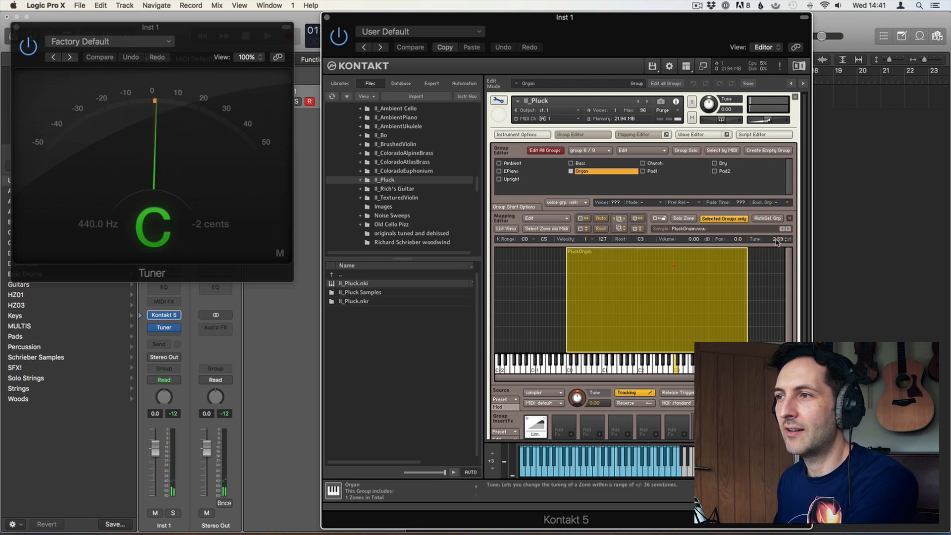
left_click(785, 242)
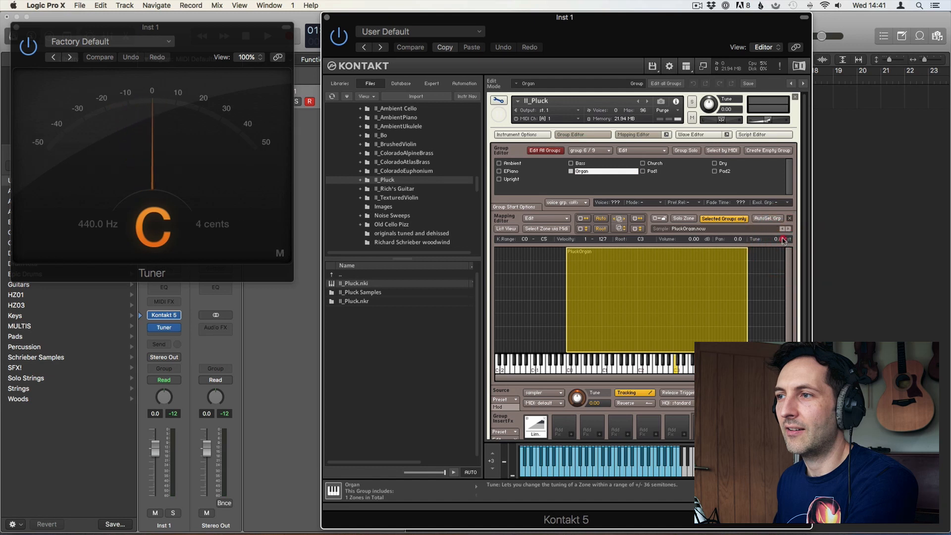
left_click_drag(783, 242, 784, 251)
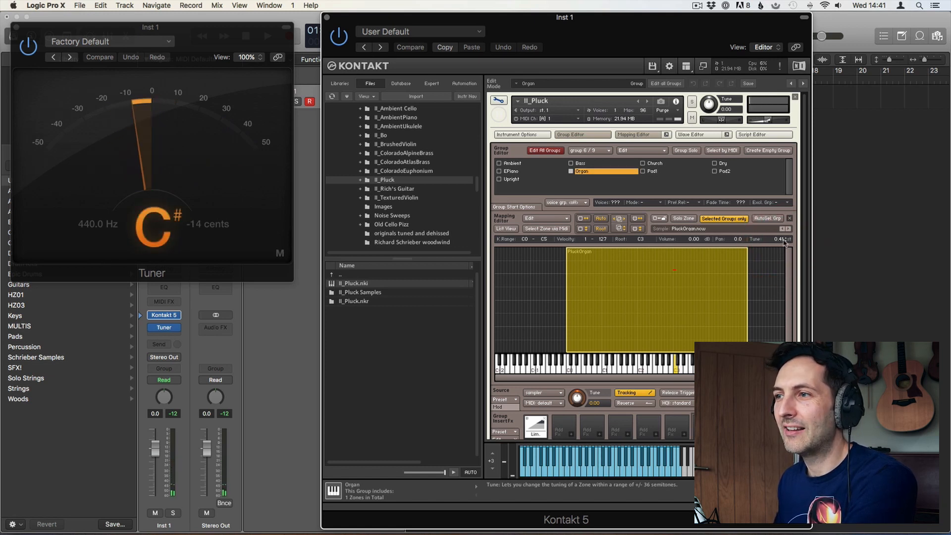
left_click_drag(783, 240, 782, 246)
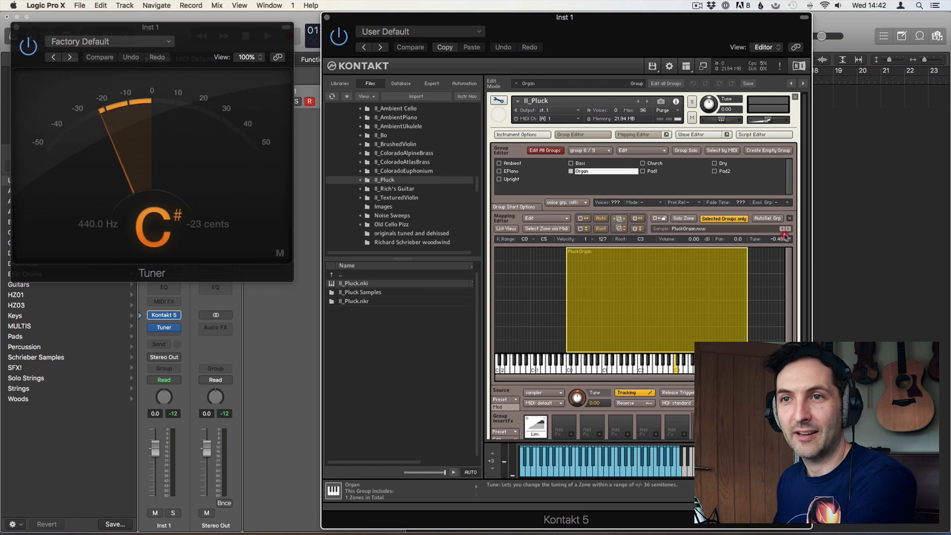
left_click_drag(785, 237, 786, 233)
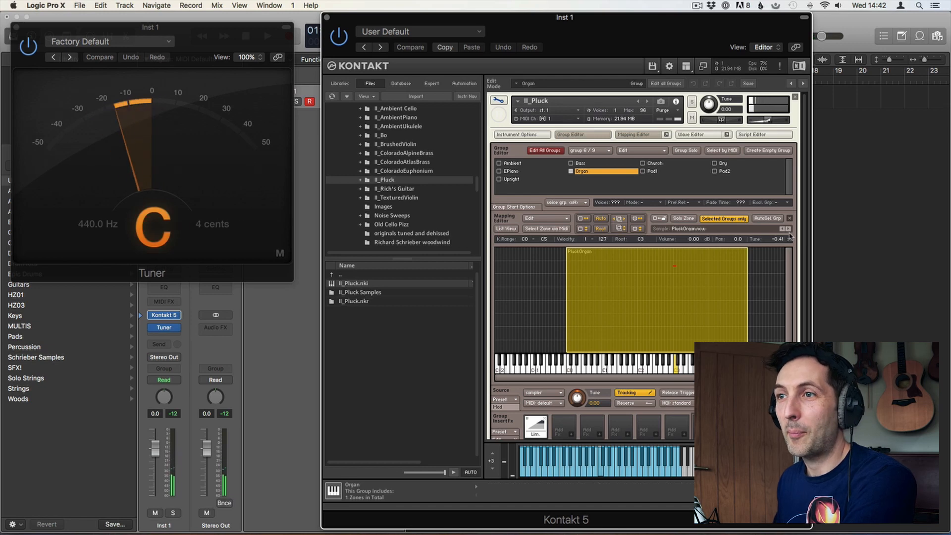
Select the Pad1 group and switch the instrument's pluck sound to Pad1
left_click(658, 171)
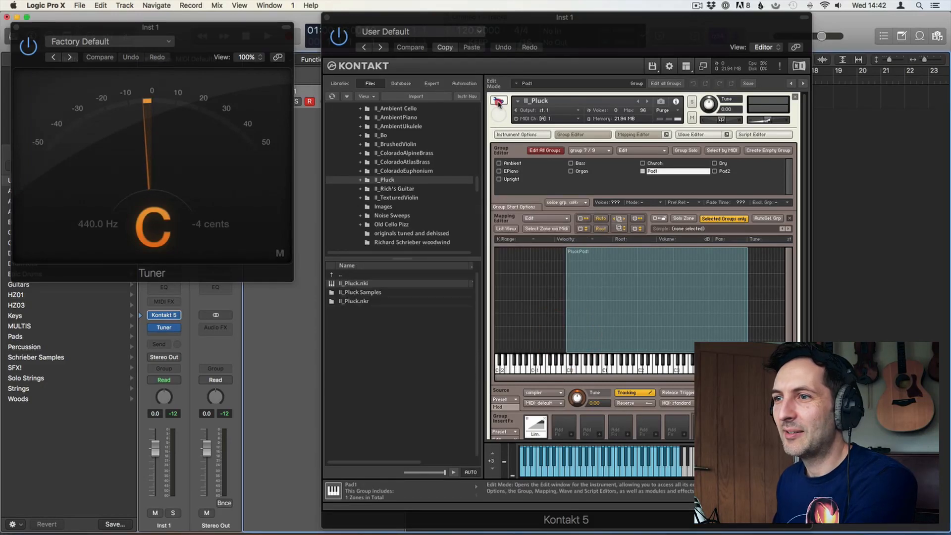
left_click(498, 102)
left_click(576, 204)
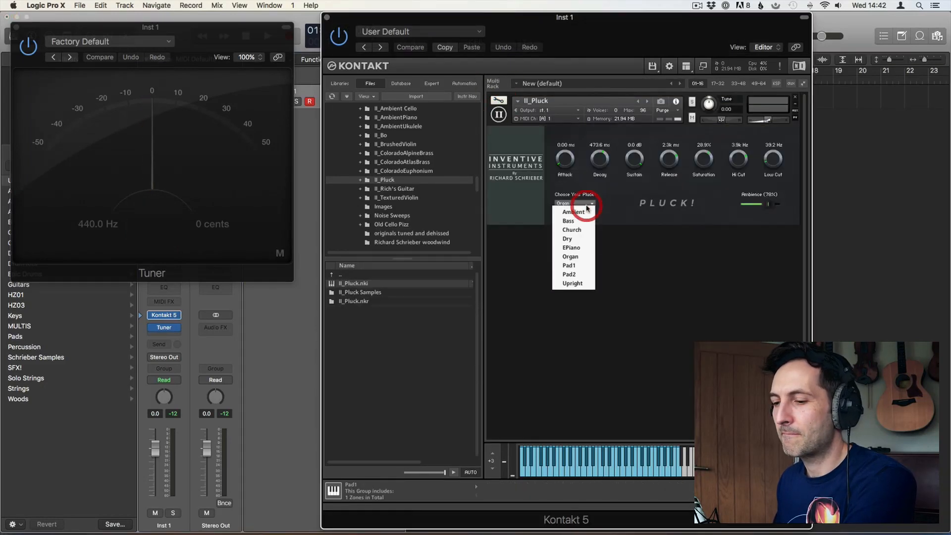
left_click(581, 264)
Reopen edit mode and set the PluckPad1 zone's tuning to -0.37 st
left_click(498, 101)
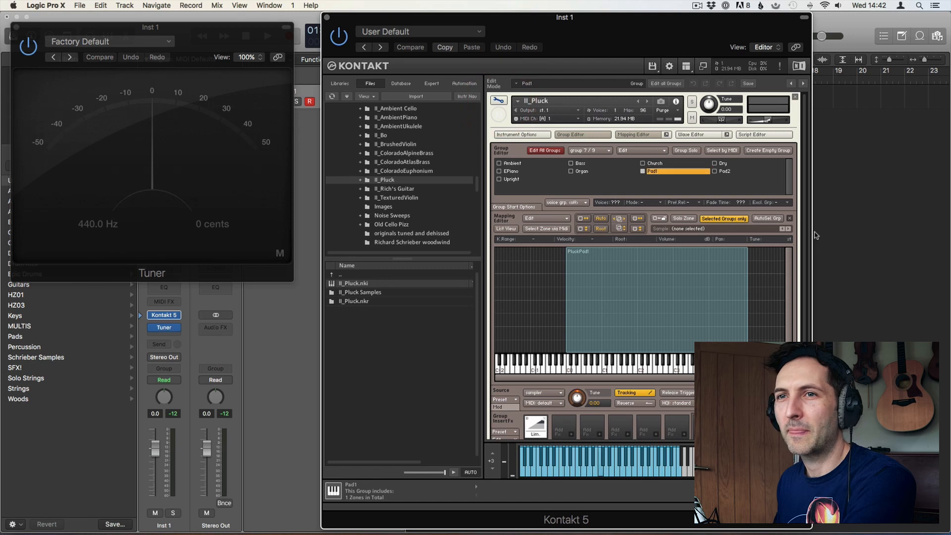
left_click(690, 293)
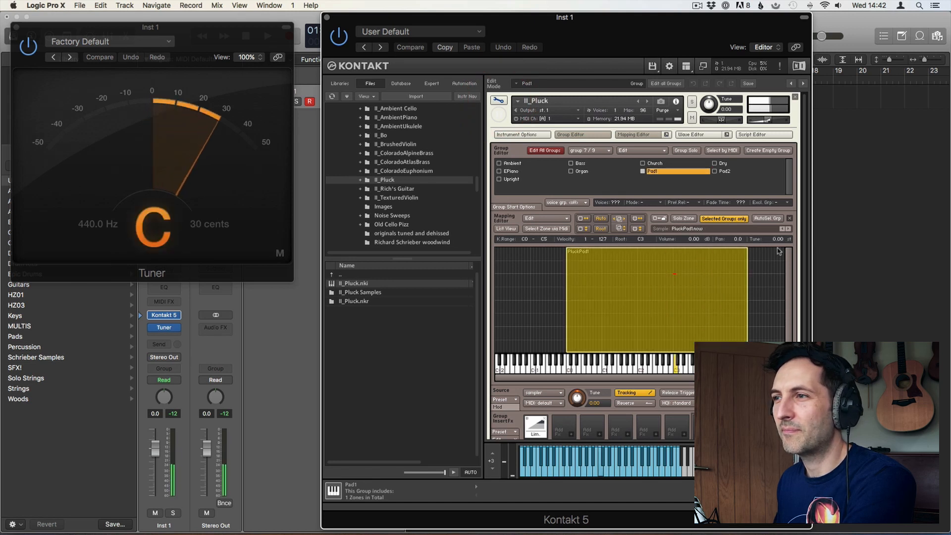
left_click_drag(781, 239, 781, 254)
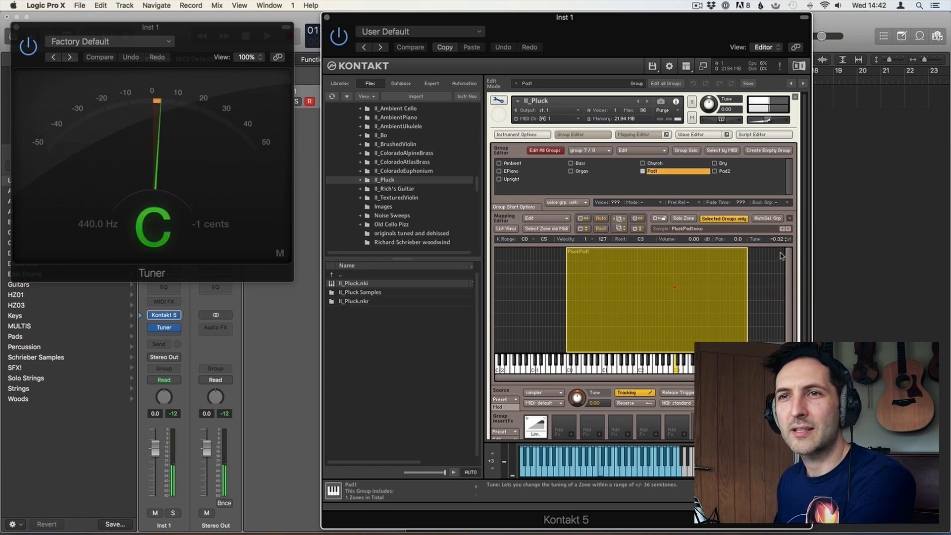
left_click_drag(781, 238, 781, 243)
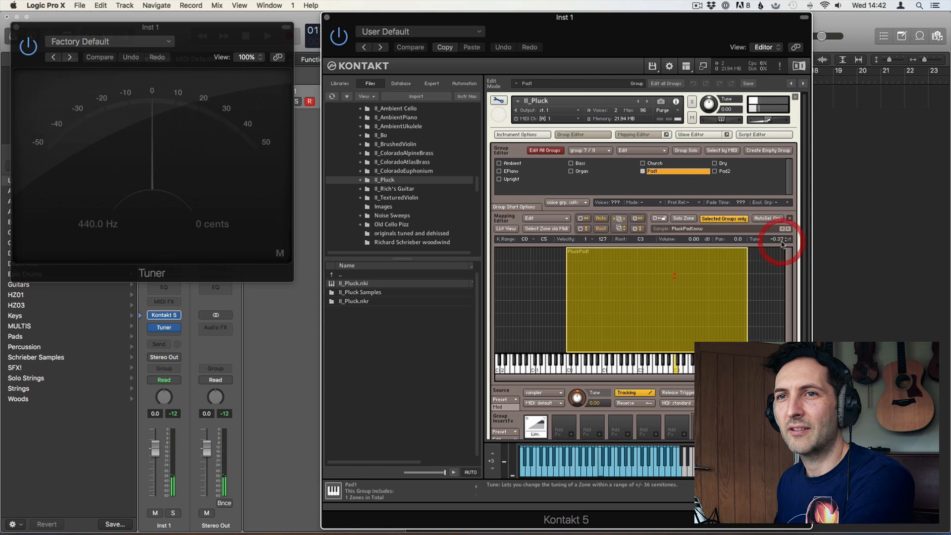
Select the Pad2 group and switch the instrument's pluck sound to Pad2
left_click(723, 171)
left_click(499, 102)
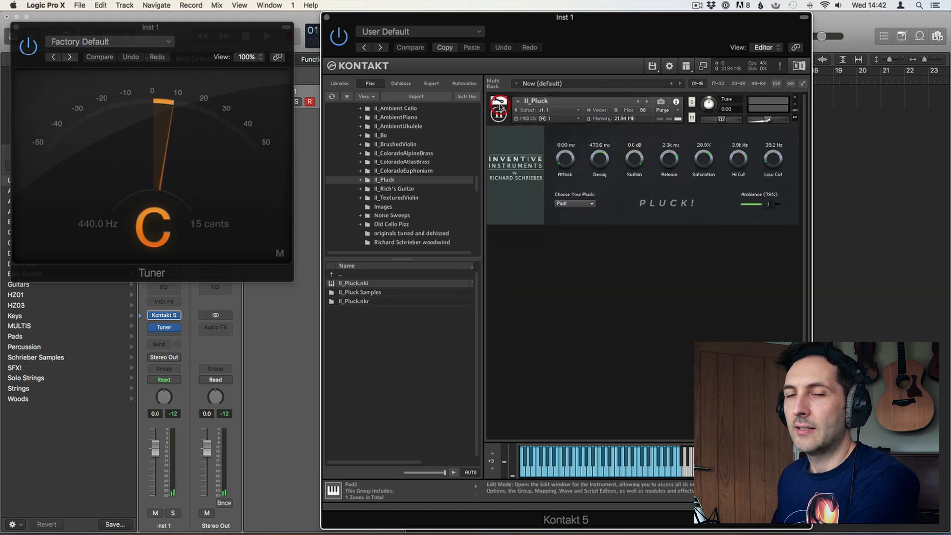
left_click(575, 204)
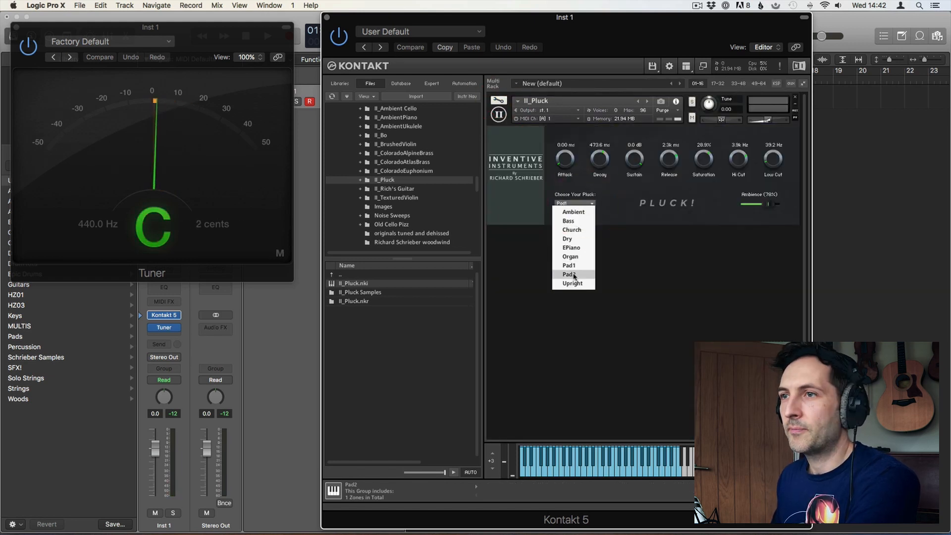
left_click(574, 274)
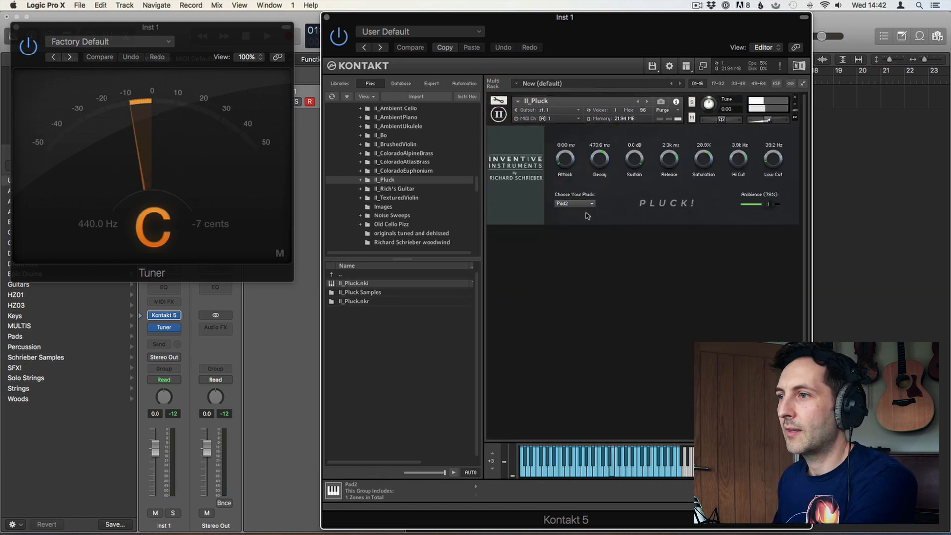
Reopen edit mode and set the PluckPad2 zone's tuning to -0.37 st
left_click(499, 101)
left_click(680, 276)
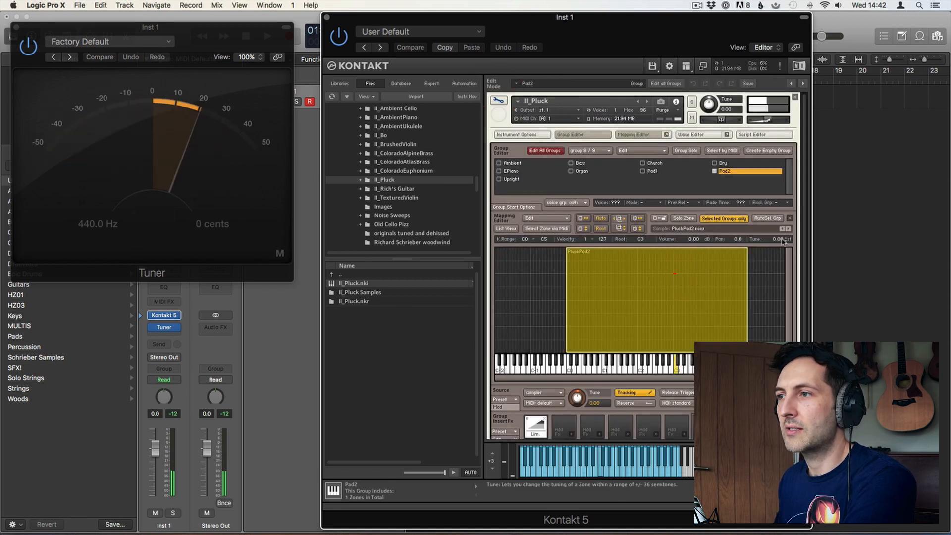
left_click_drag(783, 241, 783, 244)
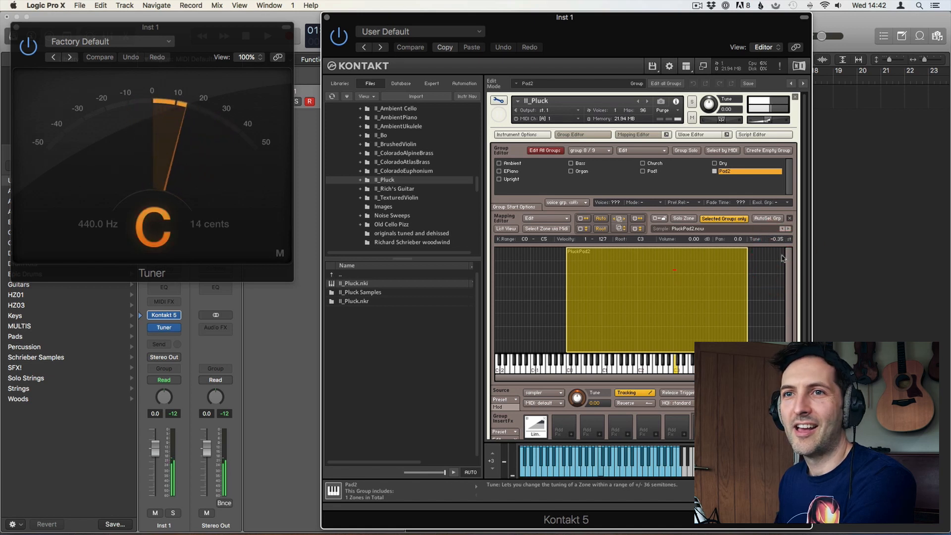
left_click_drag(781, 240, 780, 242)
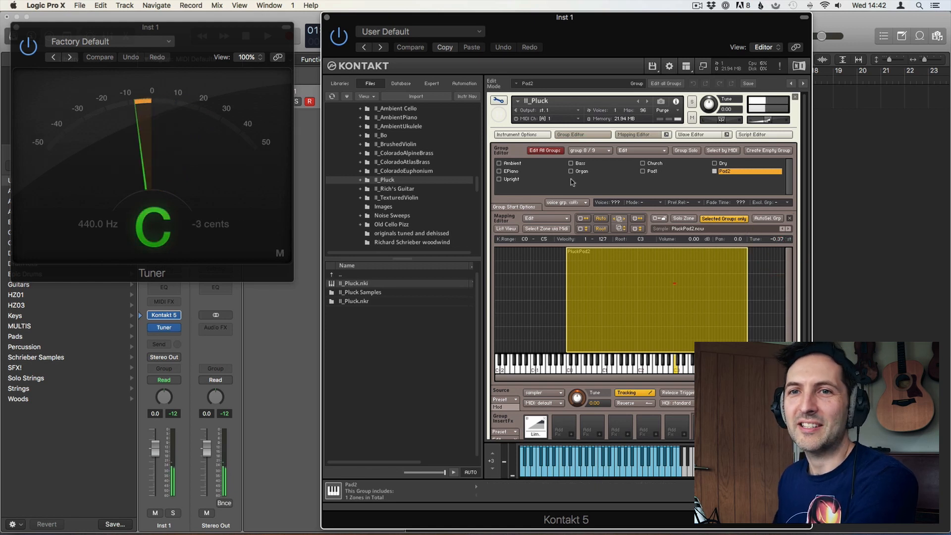
Leave edit mode and switch the instrument's pluck sound to Upright
left_click(499, 100)
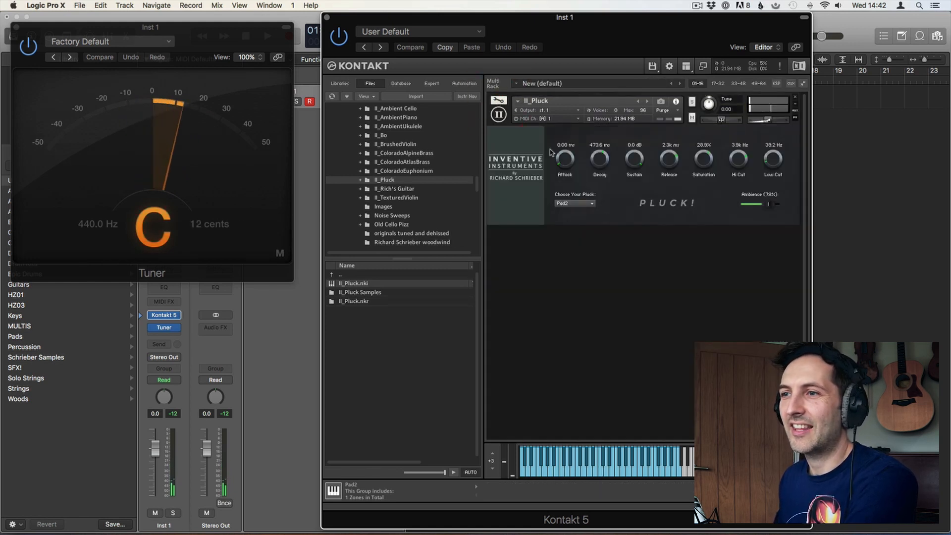
left_click(574, 203)
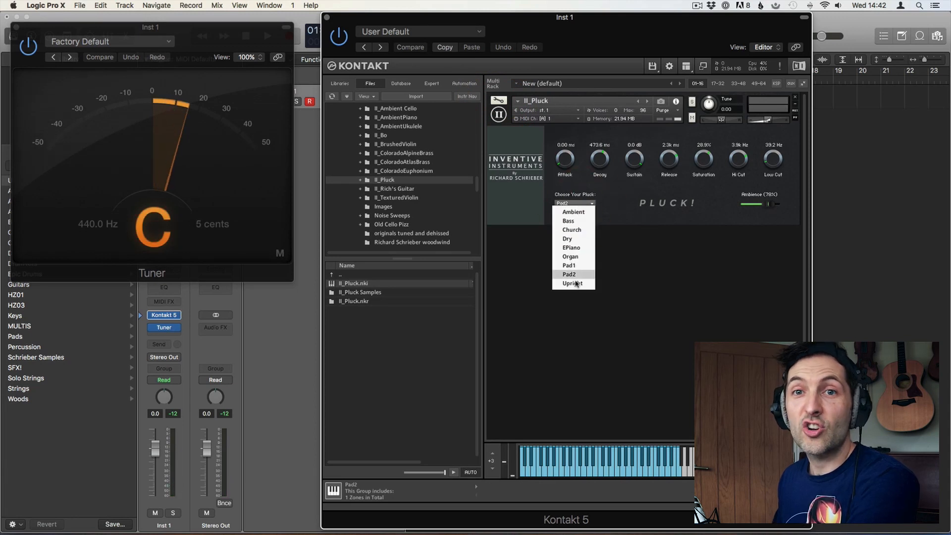
left_click(573, 281)
Reopen edit mode, select the Upright group and lower the PluckUpright zone's tuning until the Tuner reads close to C
left_click(499, 101)
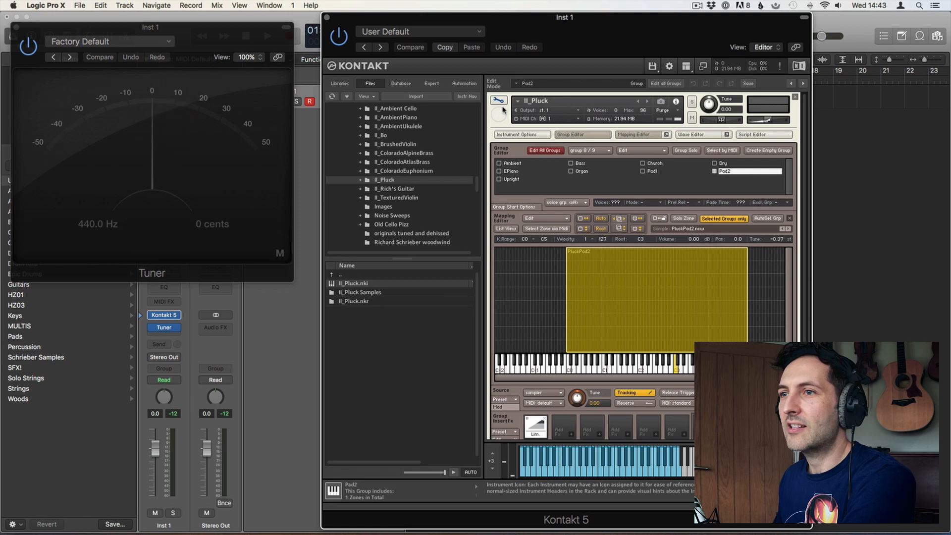
left_click(513, 179)
left_click(712, 266)
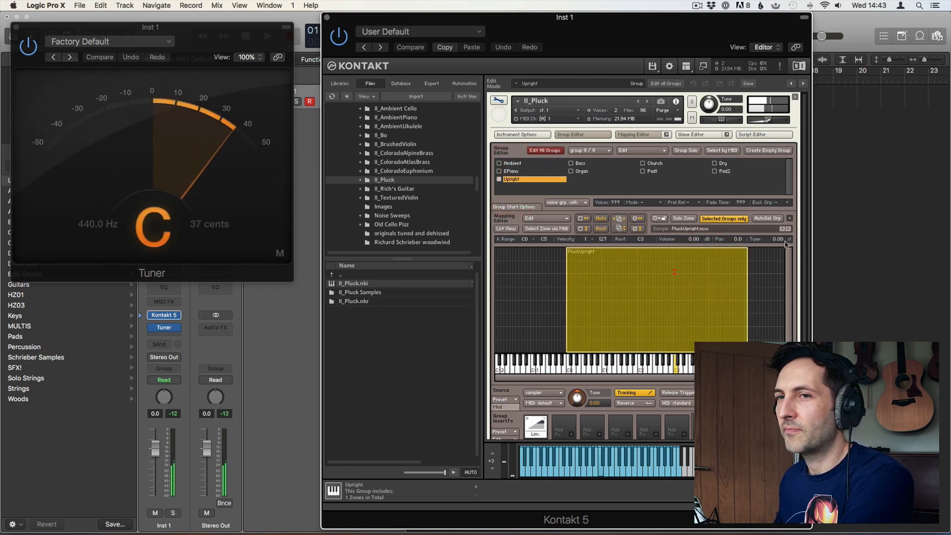
left_click_drag(784, 243, 785, 263)
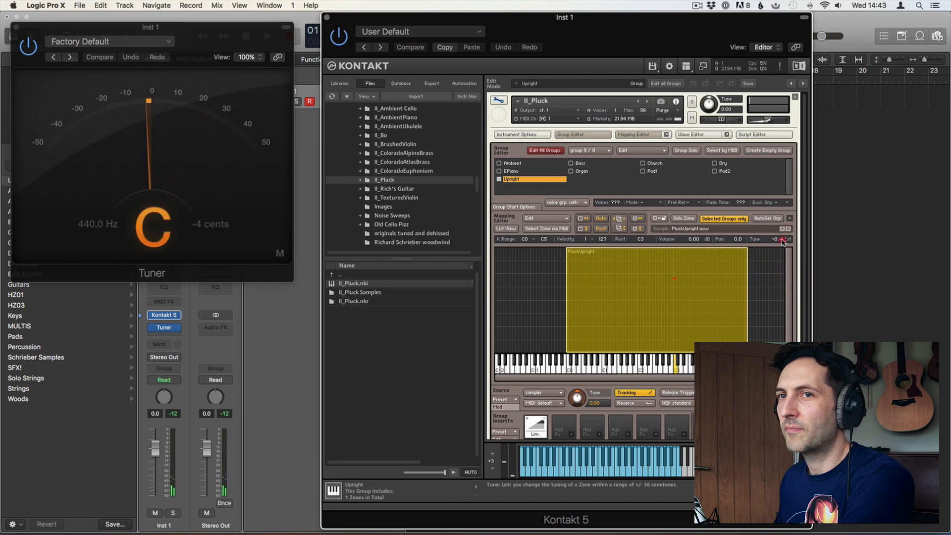
left_click(782, 241)
left_click_drag(784, 241, 782, 240)
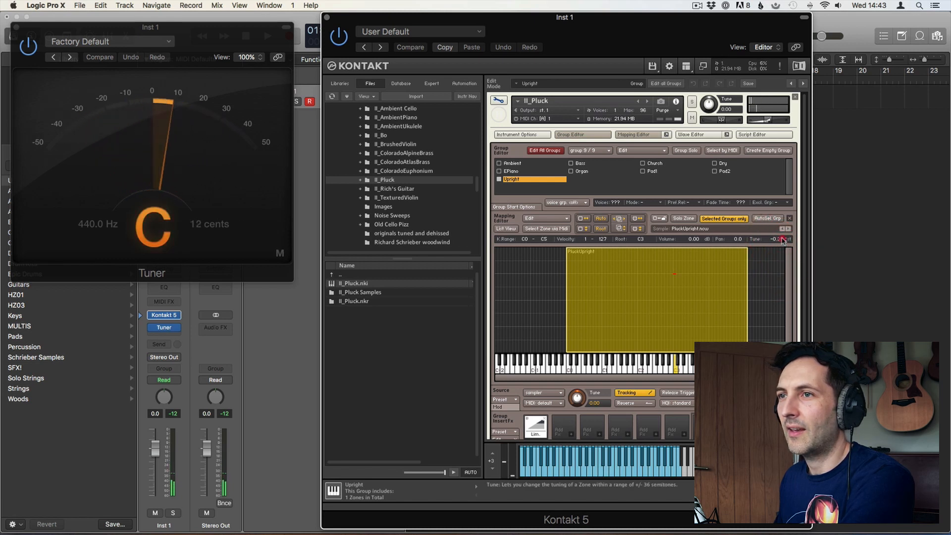
Leave edit mode and save the instrument as II_Pluck with Patch + Samples and compressed samples, replacing the existing file
left_click(500, 103)
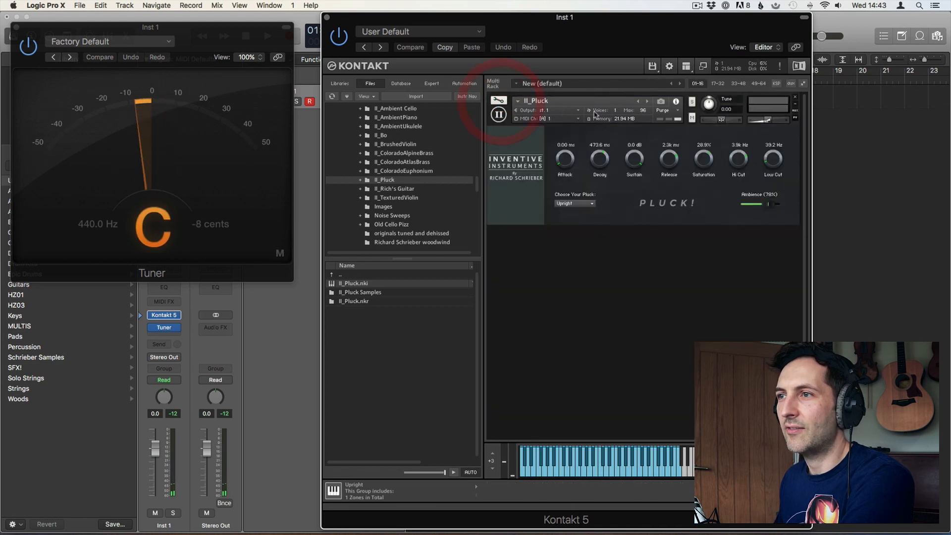
left_click(653, 66)
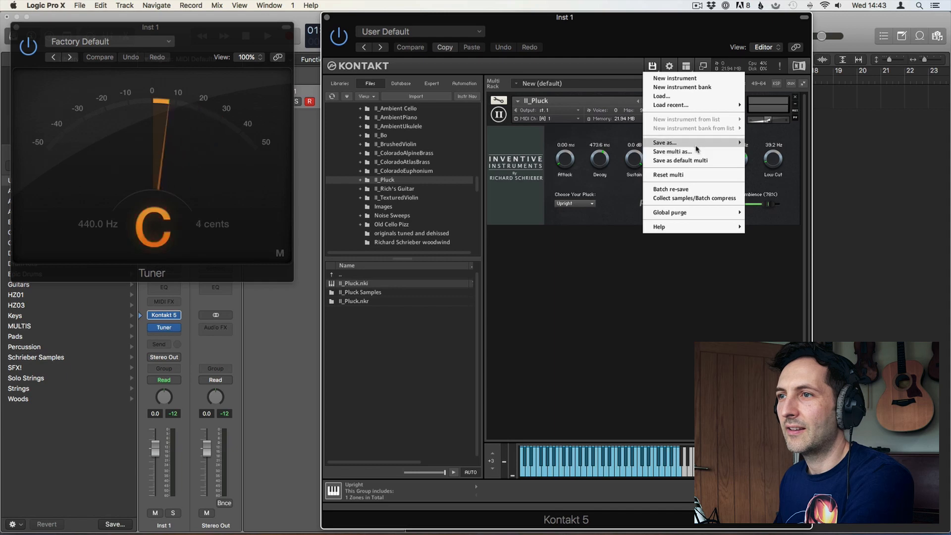
mouse_move(696, 143)
left_click(605, 143)
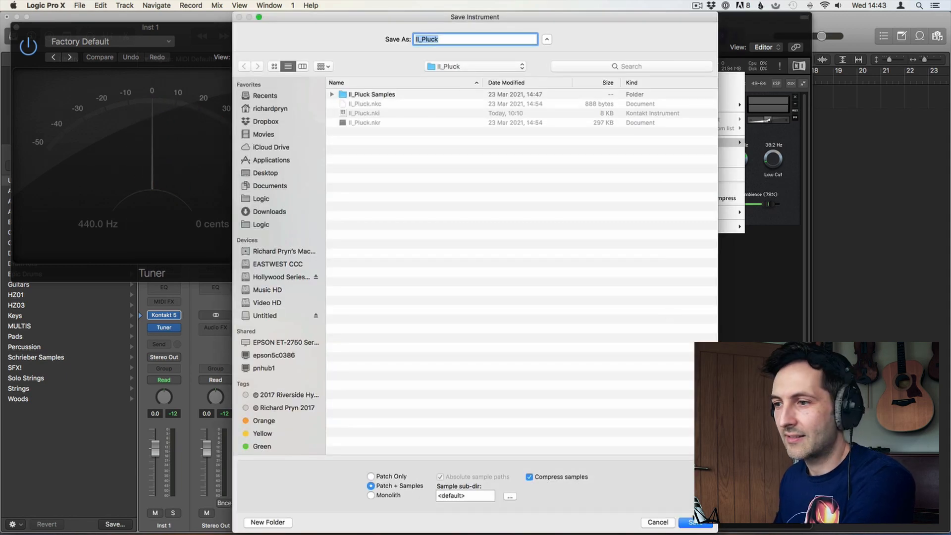
left_click(696, 521)
left_click(547, 80)
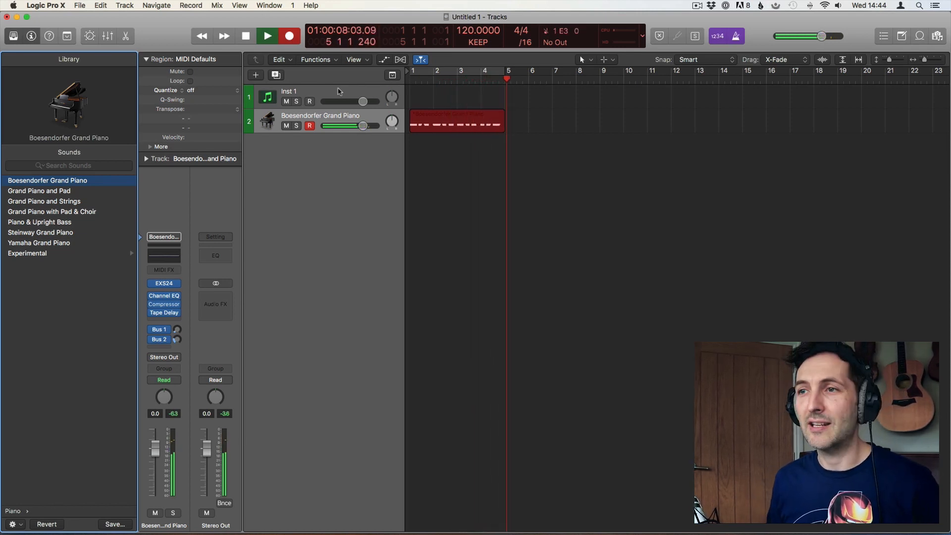
Stop the piano recording and quantize all notes in the Boesendorfer Grand Piano region to 1/16 notes
key("space")
double_click(472, 120)
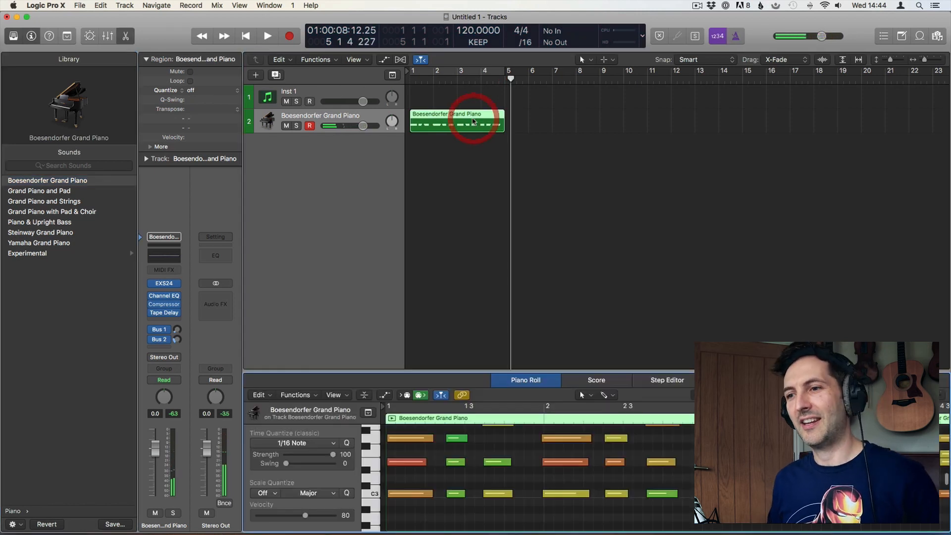
key("super+a")
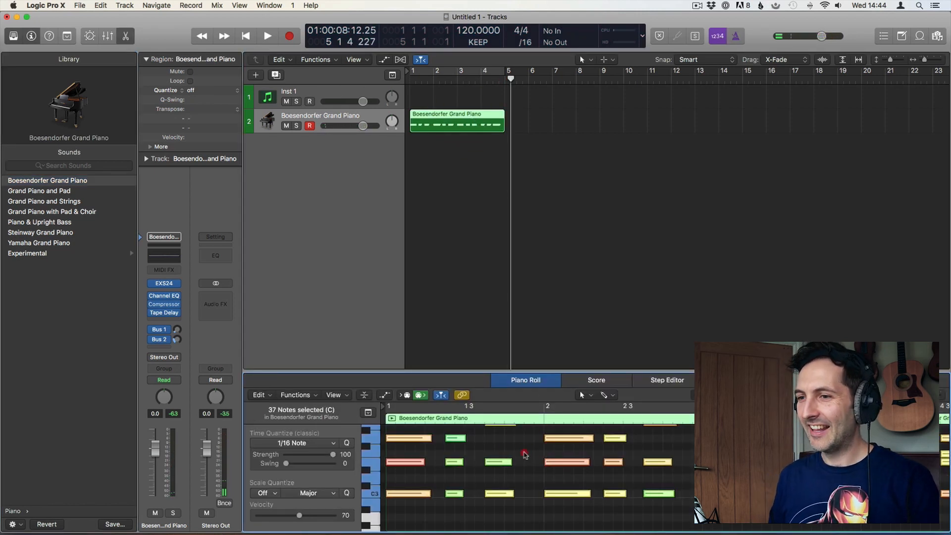
left_click(524, 454)
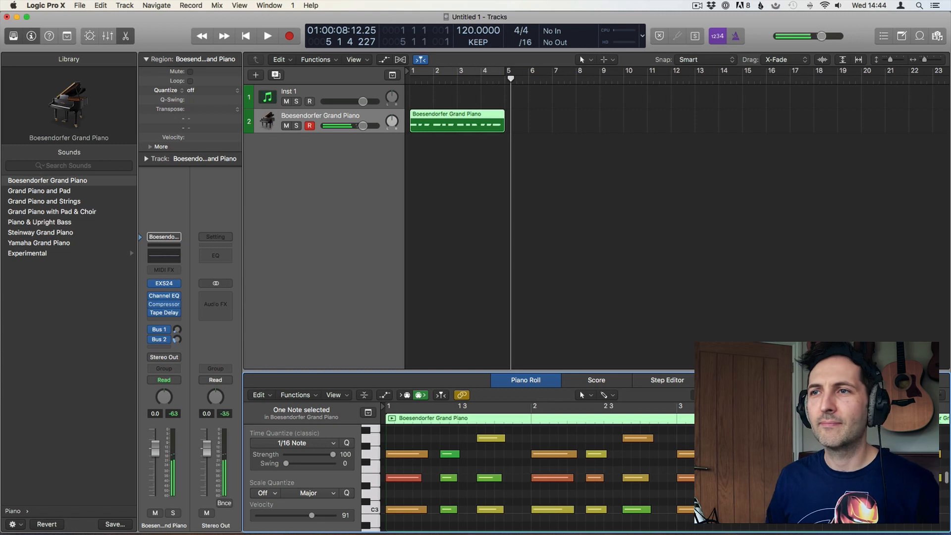
Play the song from the start, copy the Boesendorfer Grand Piano region onto the Inst 1 track, and stop playback
key("Return")
key("space")
left_click(452, 187)
left_click(428, 116)
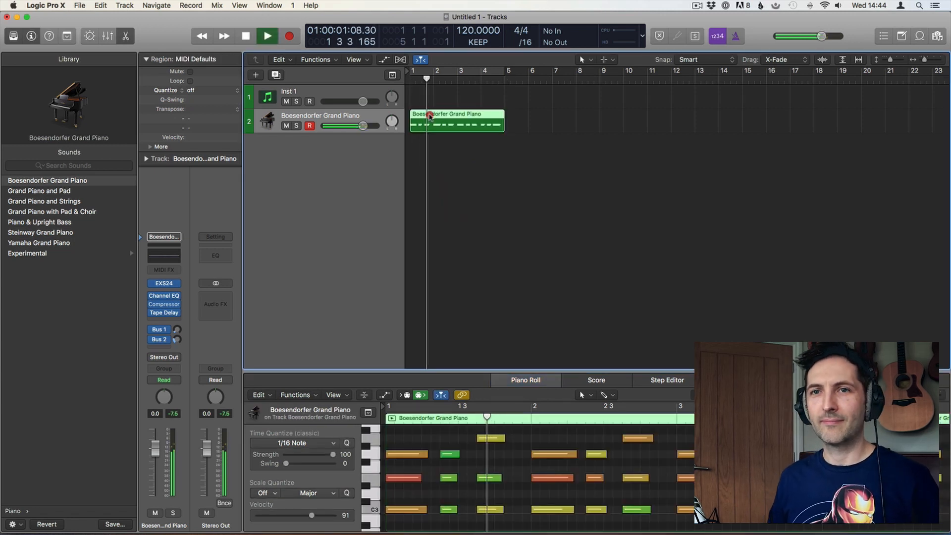
left_click_drag(429, 116, 429, 92)
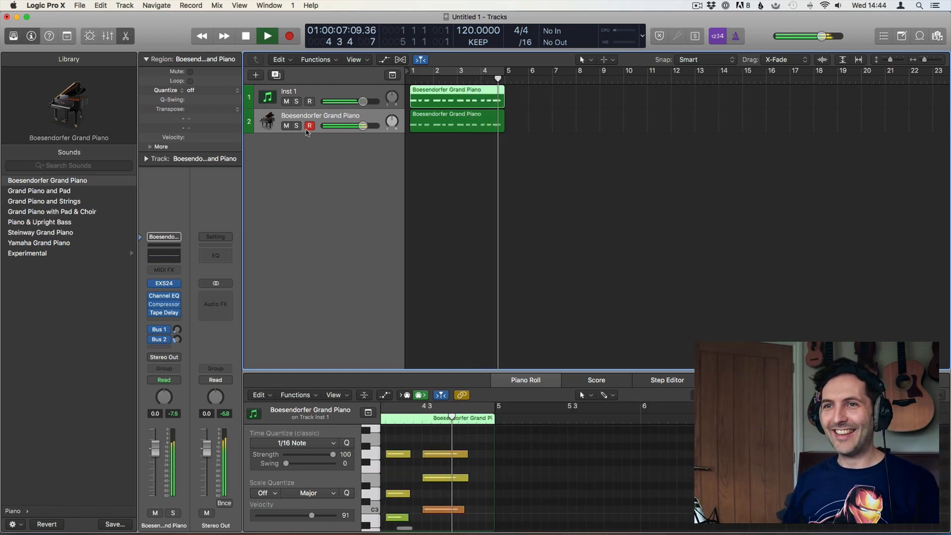
key("space")
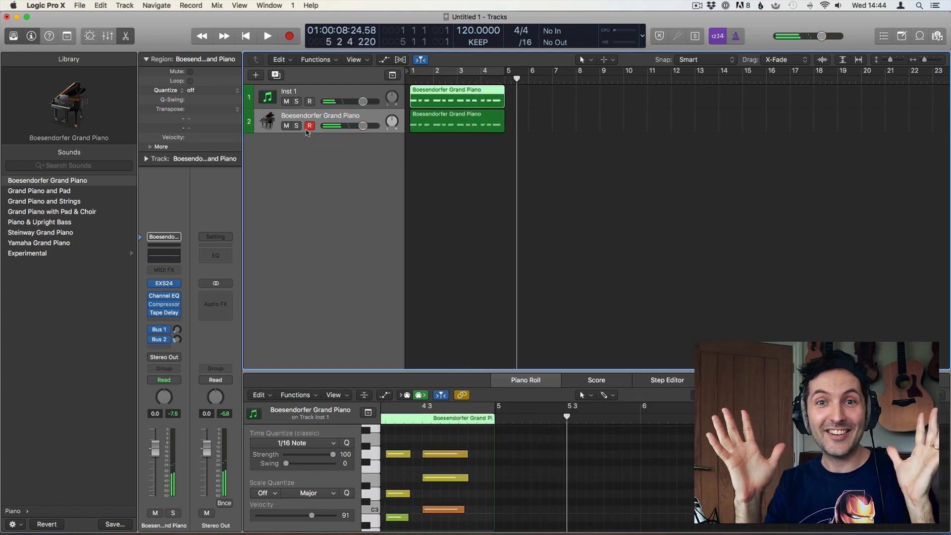